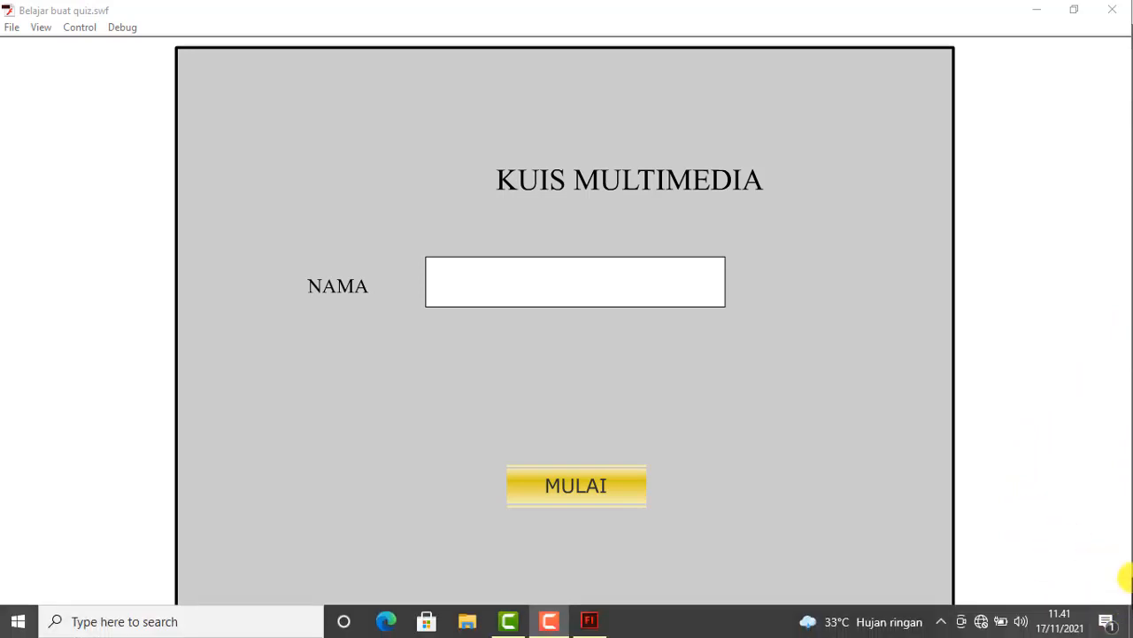
# Enter "Nama Saya" as the participant name and start the multimedia quiz.
pyautogui.click(628, 292)
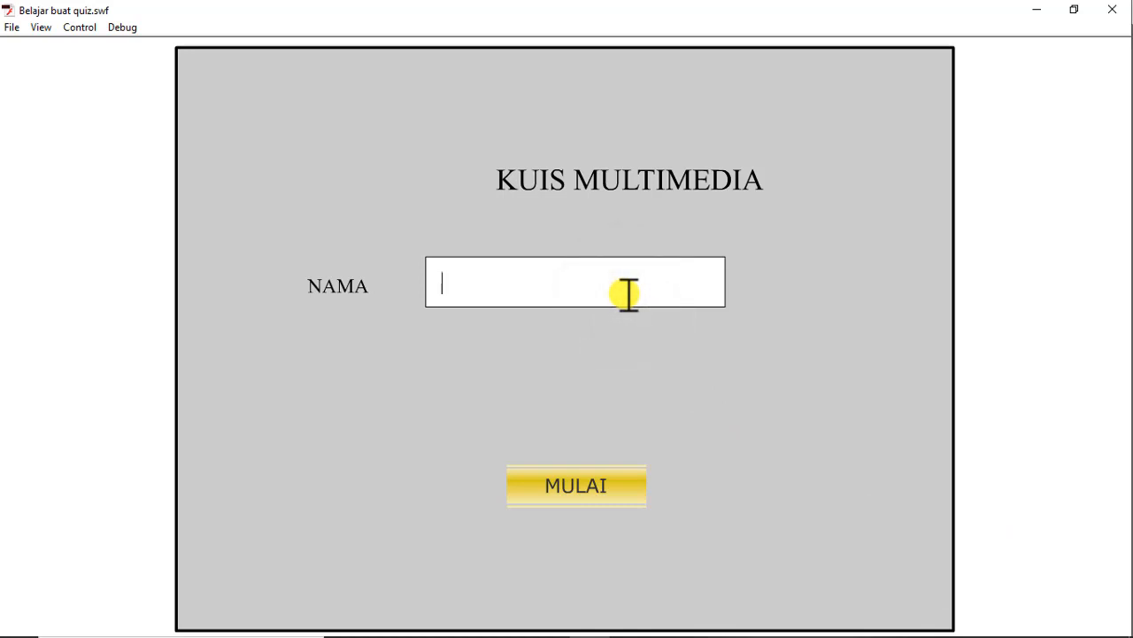
pyautogui.write('Nama Saya')
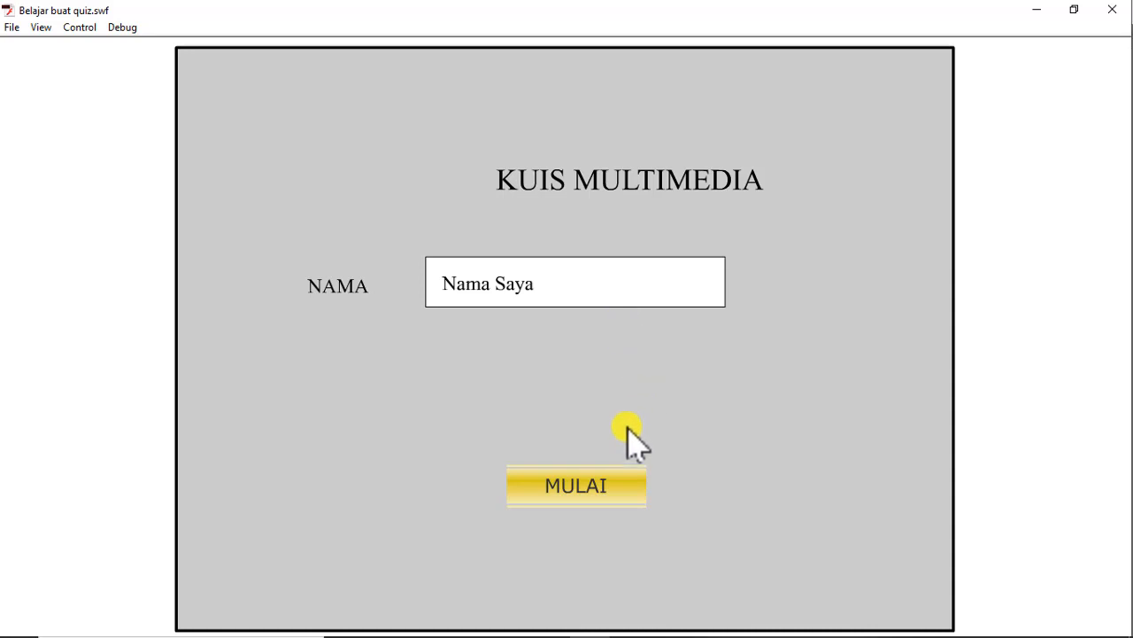
pyautogui.click(585, 483)
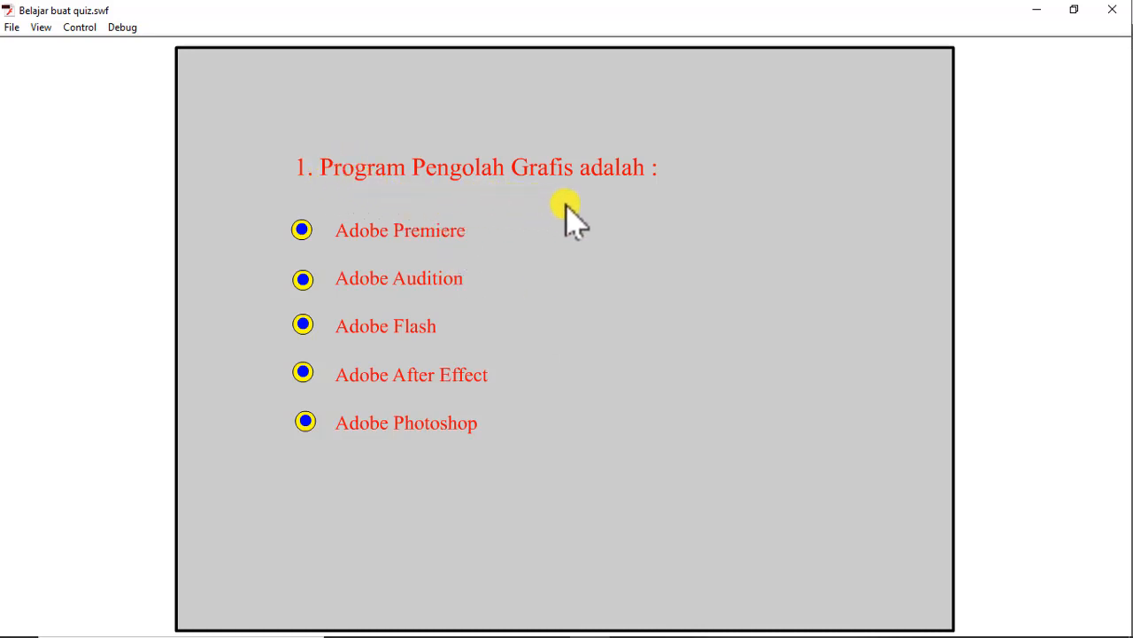
# Answer quiz questions 1 to 5 in order with Adobe Premiere, Adobe Flash, Adobe Photoshop, Adobe Audition and Adobe Audition.
pyautogui.click(302, 230)
pyautogui.click(301, 232)
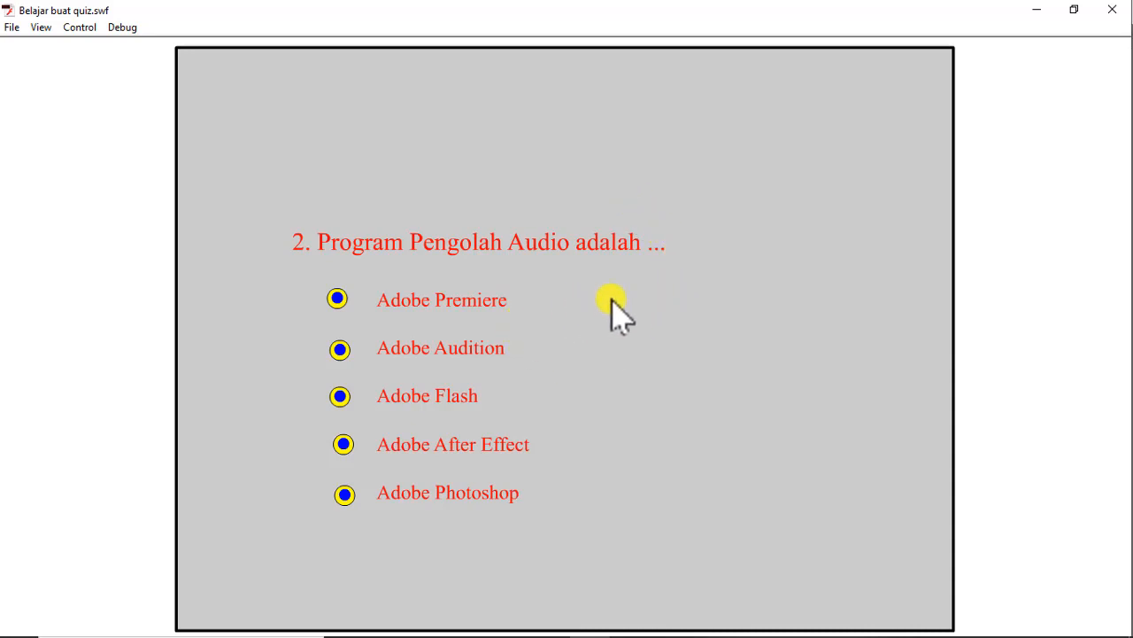
pyautogui.click(340, 397)
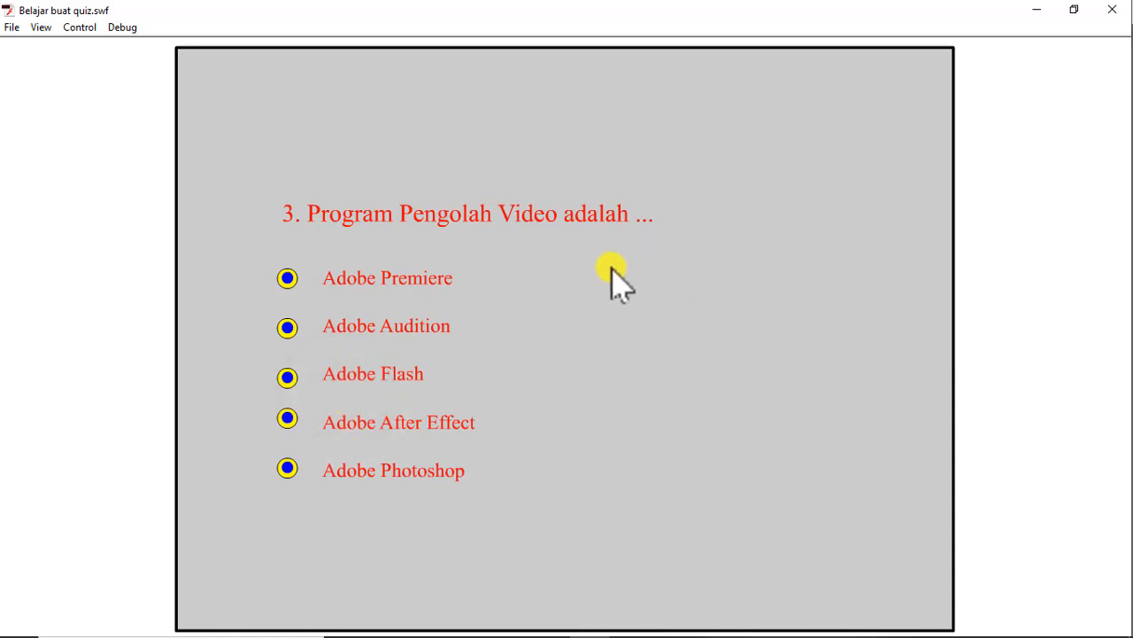
pyautogui.click(288, 469)
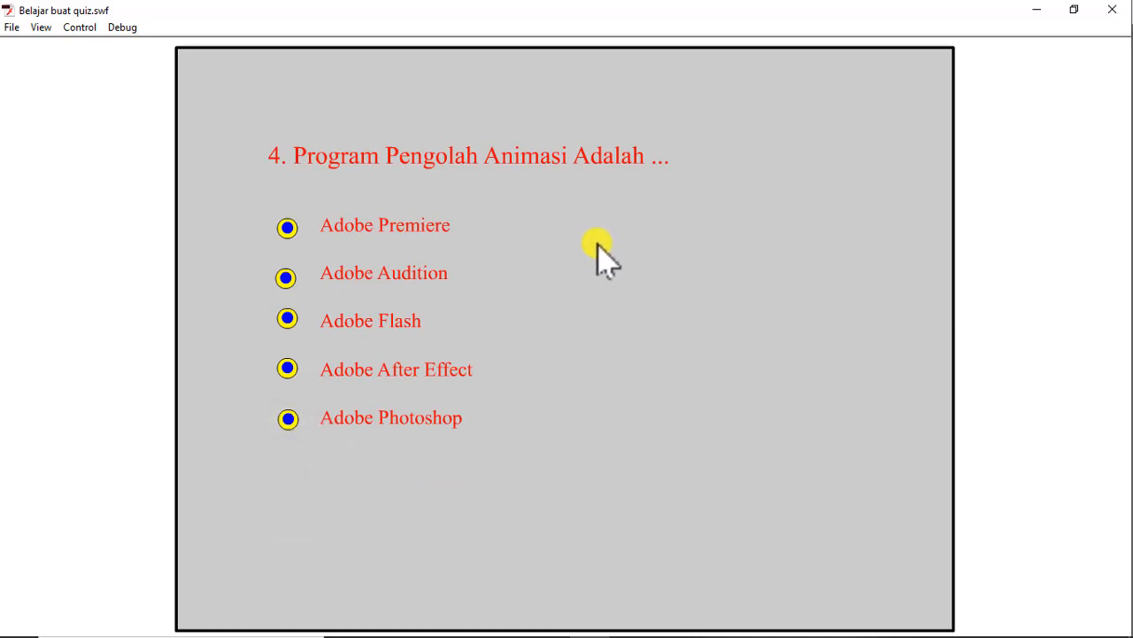
pyautogui.click(288, 277)
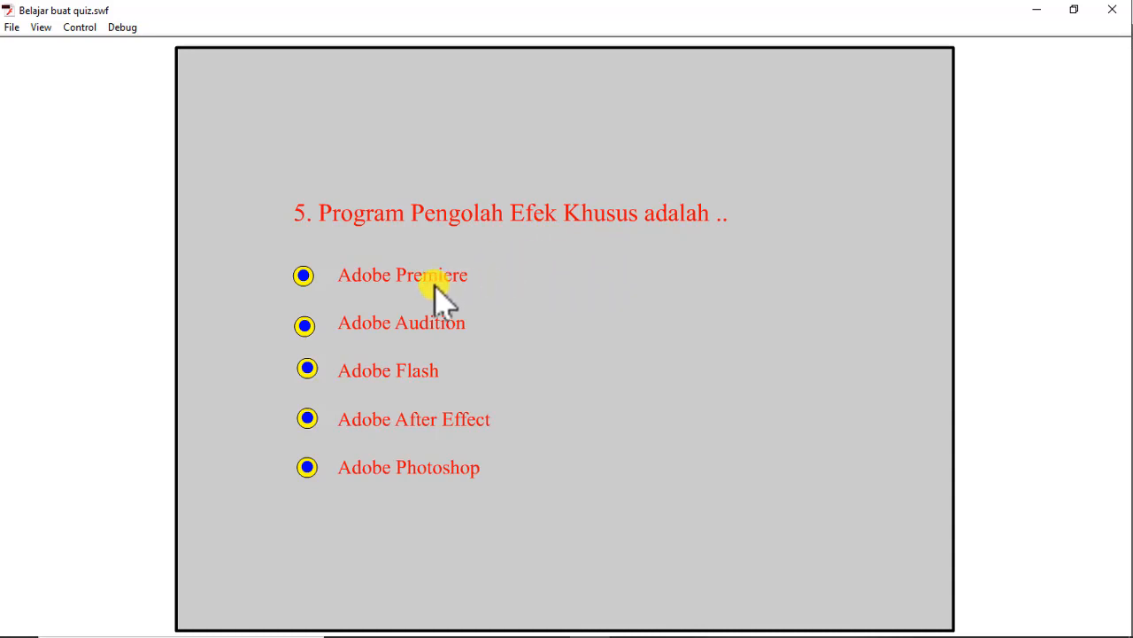
pyautogui.click(305, 325)
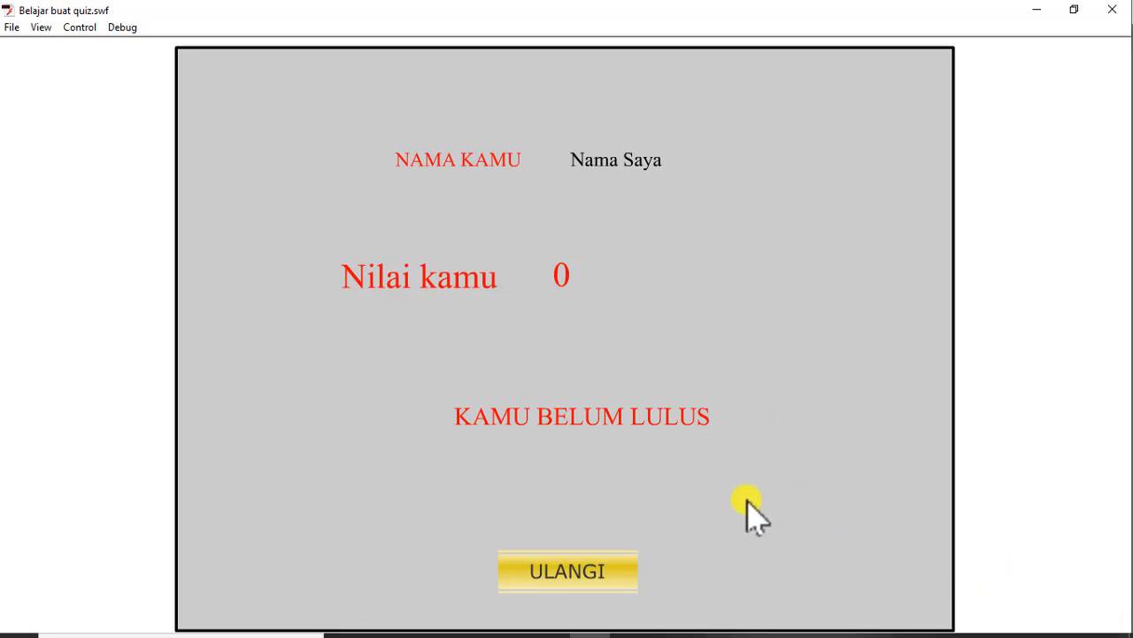
# Retake the quiz, answering in order Adobe Photoshop, Adobe Audition, Adobe After Effect, Adobe Photoshop and Adobe Premiere.
pyautogui.click(606, 573)
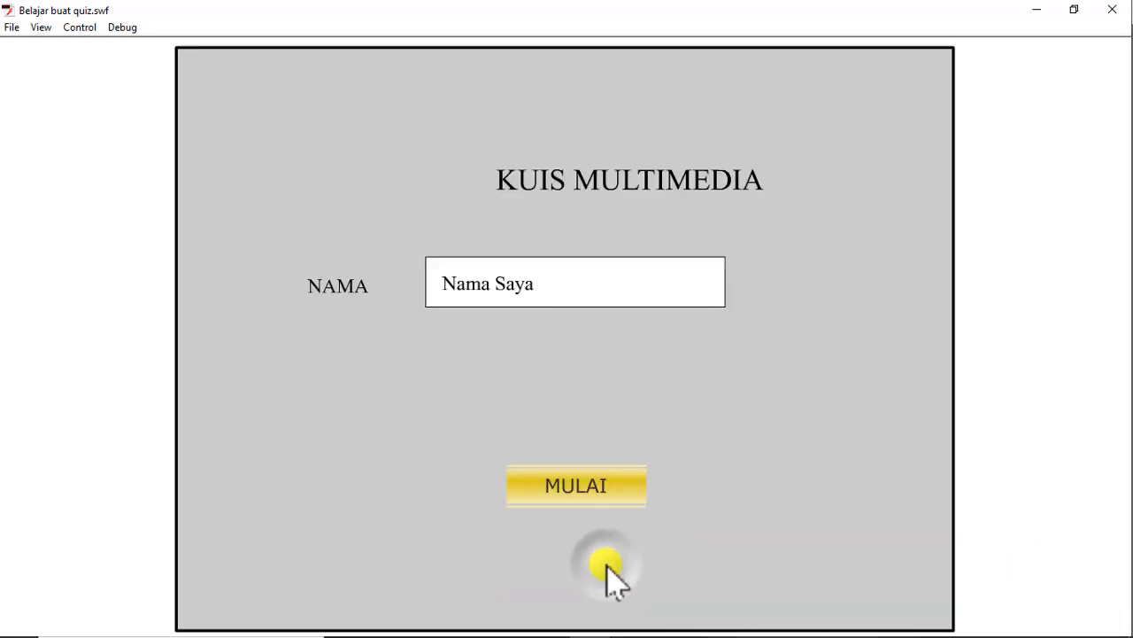
pyautogui.click(612, 485)
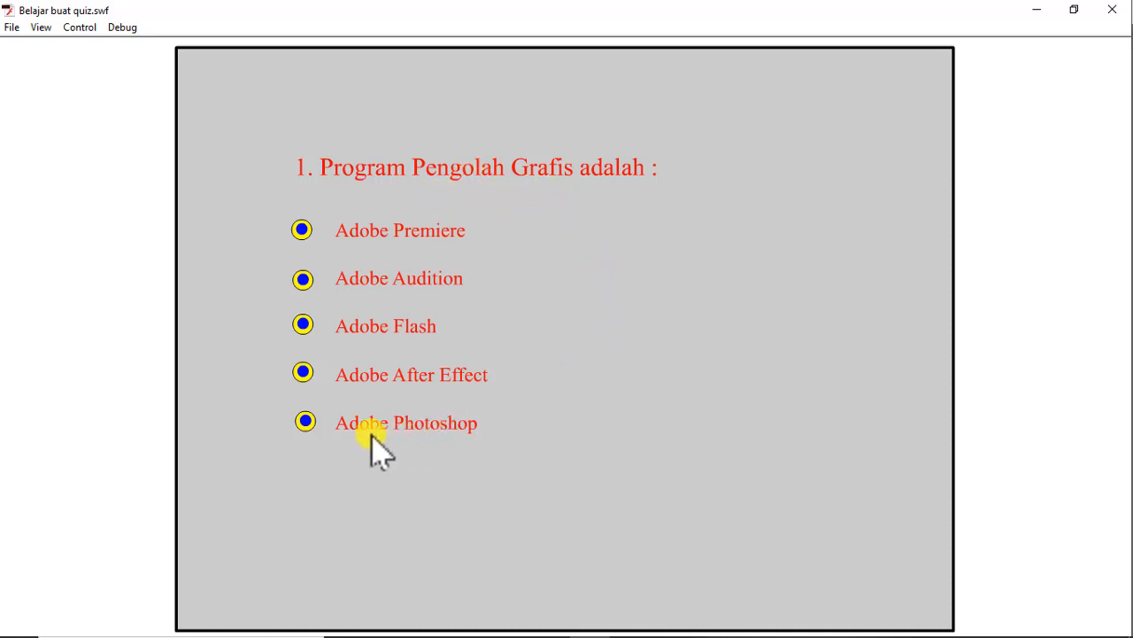
pyautogui.click(306, 421)
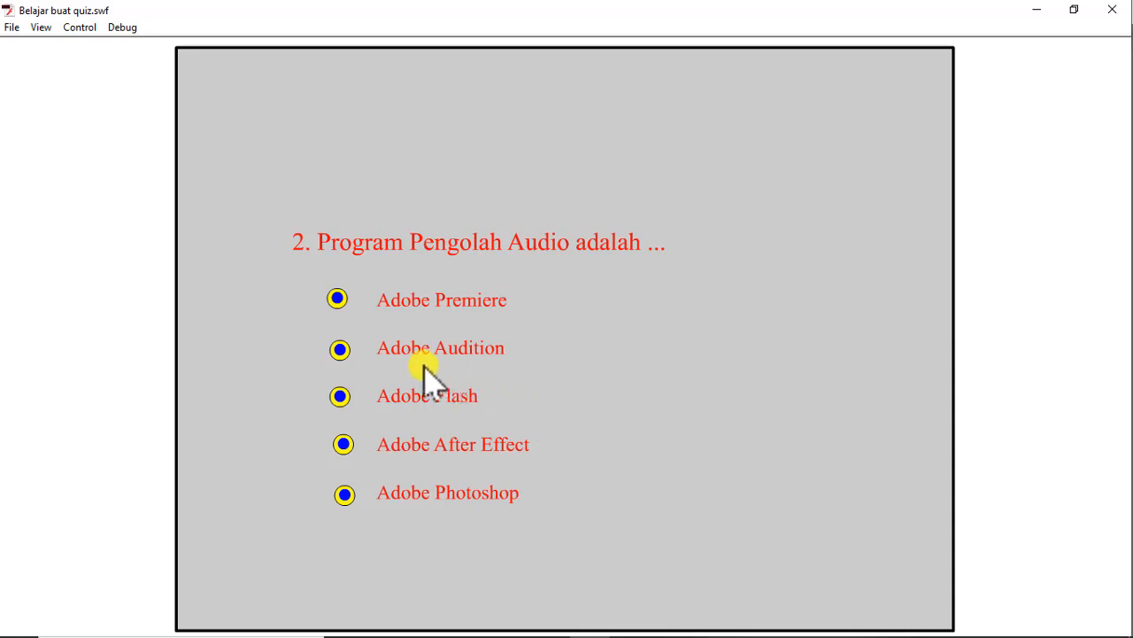
pyautogui.click(340, 349)
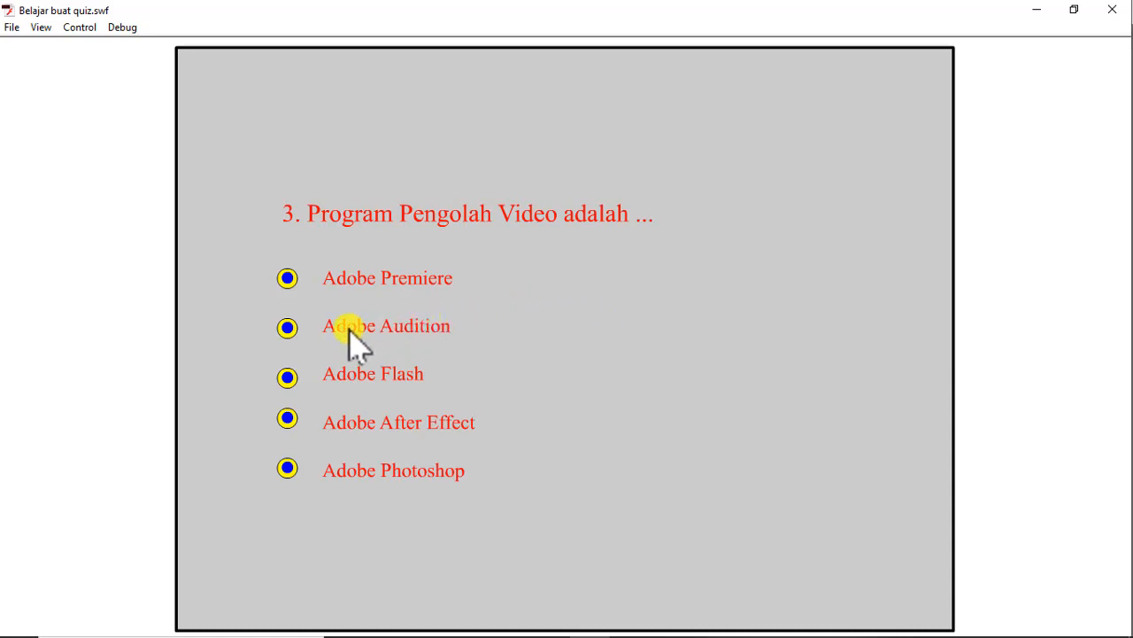
pyautogui.click(289, 418)
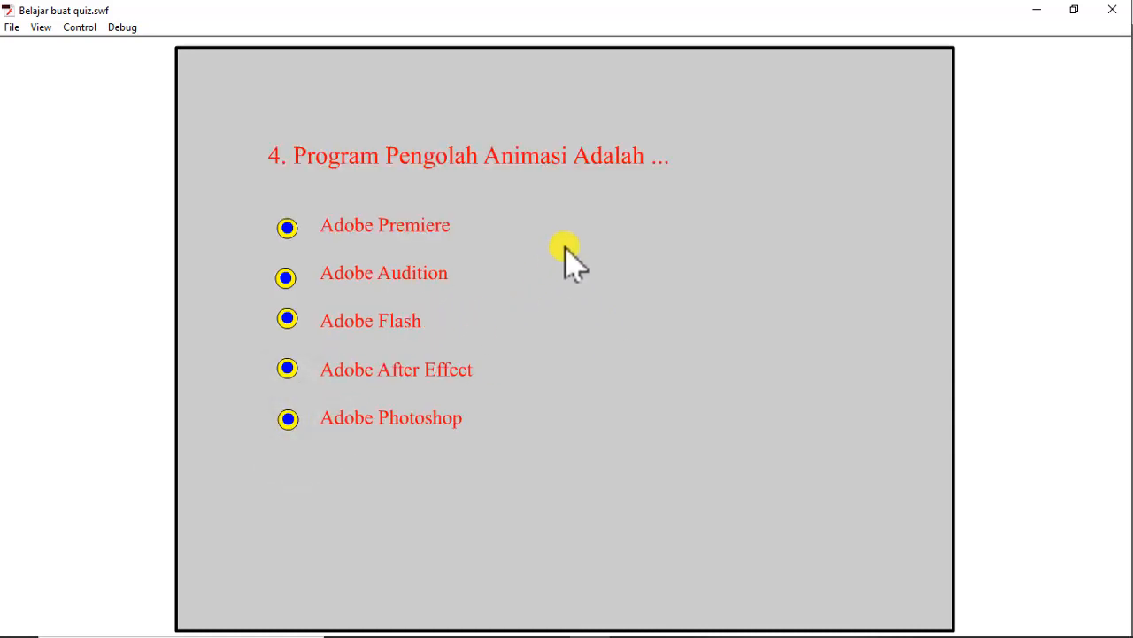
pyautogui.click(289, 420)
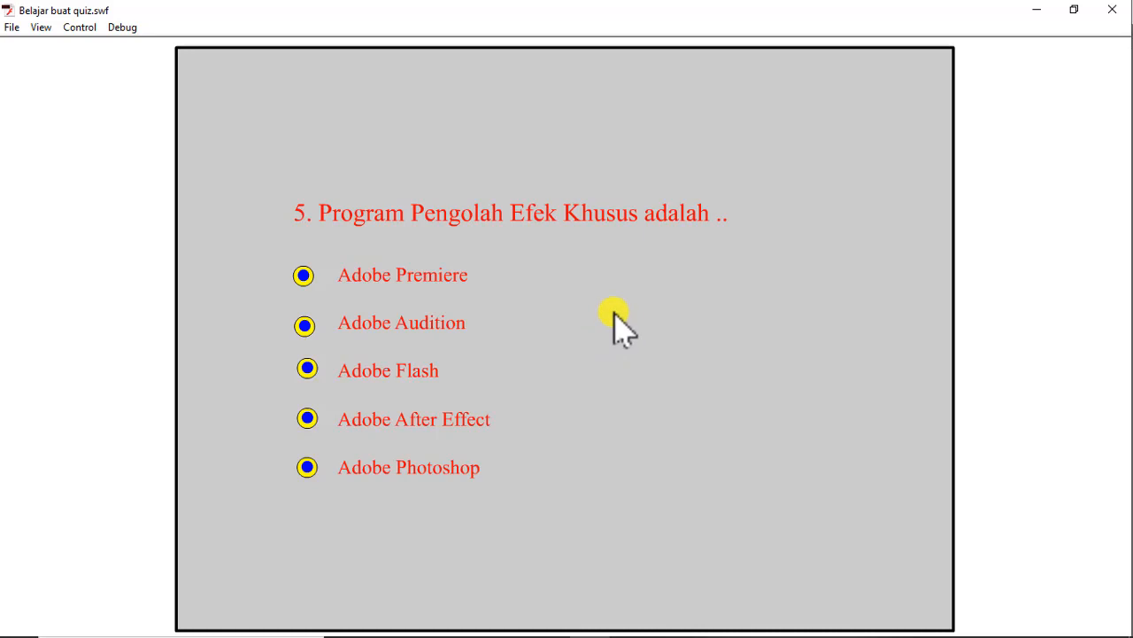
pyautogui.click(303, 277)
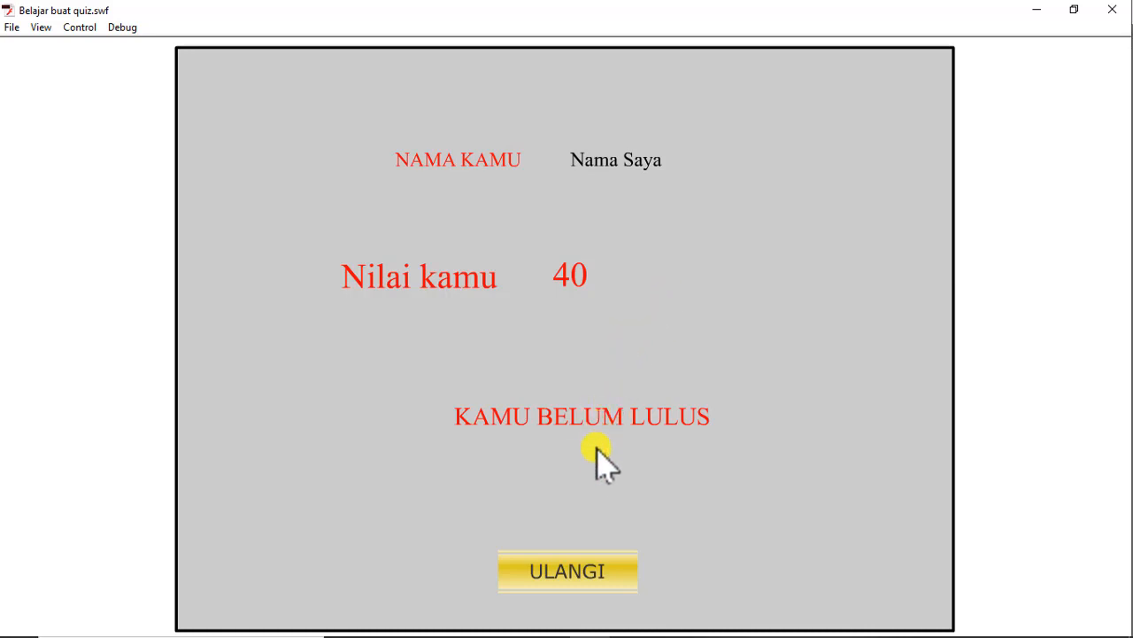
# Retake the quiz once more, answering in order Adobe Photoshop, Adobe Audition, Adobe Premiere, Adobe Flash and Adobe After Effect.
pyautogui.click(583, 567)
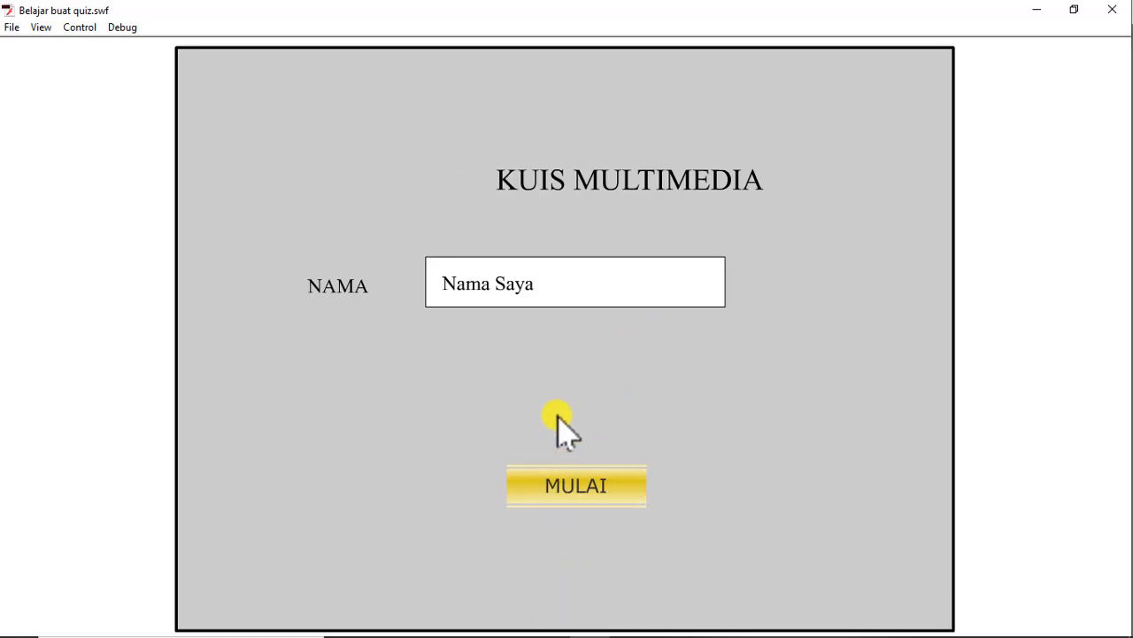
pyautogui.click(602, 496)
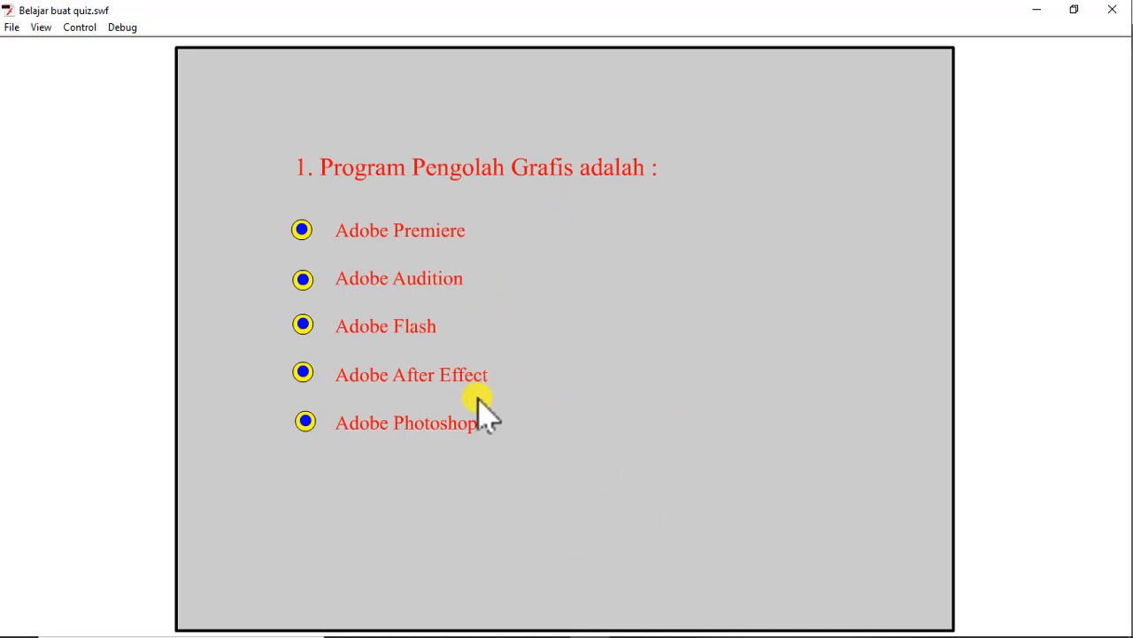
pyautogui.click(305, 420)
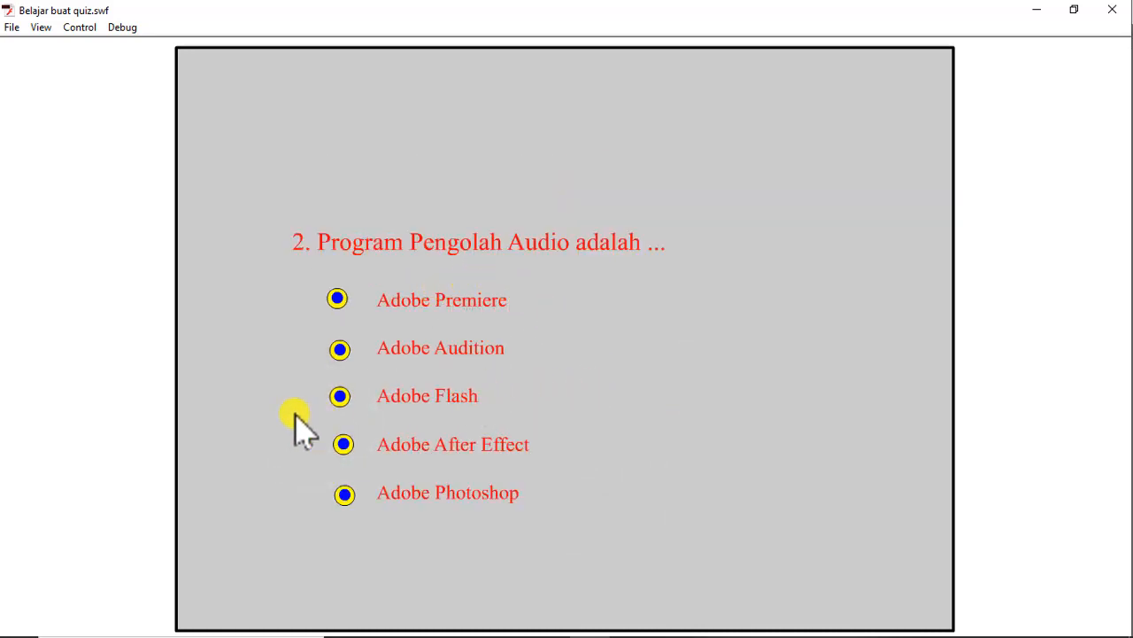
pyautogui.click(340, 351)
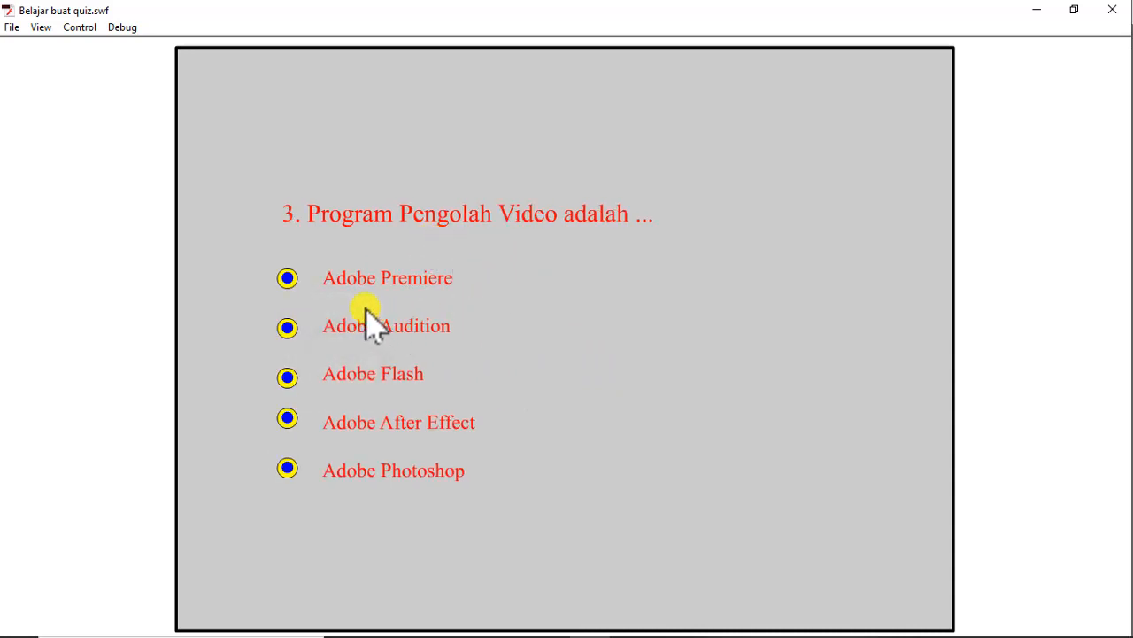
pyautogui.click(287, 278)
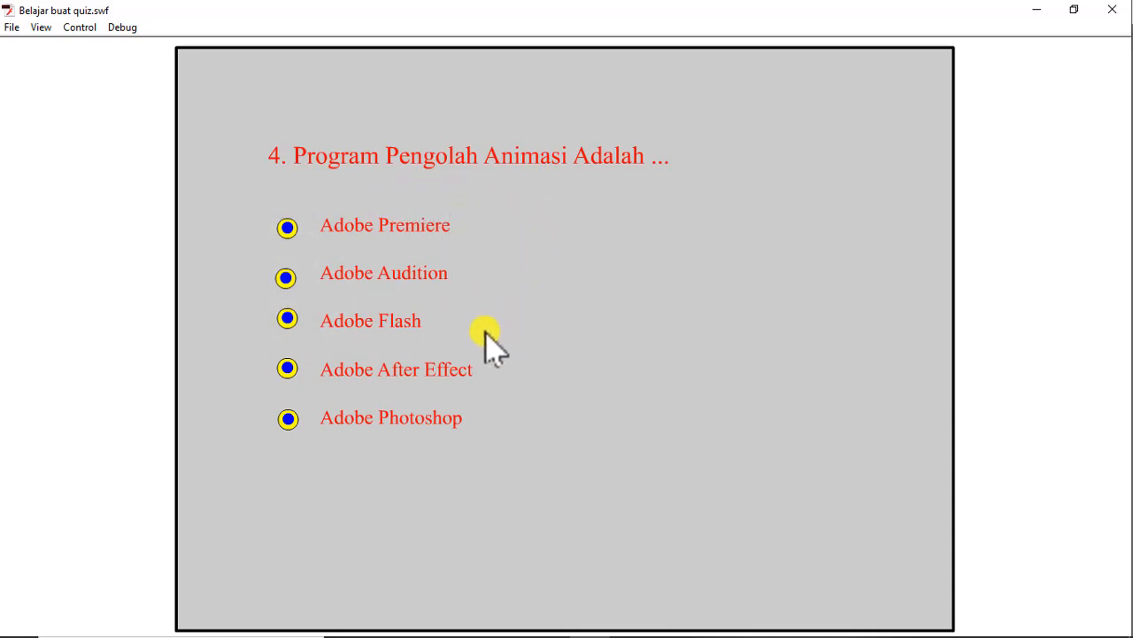
pyautogui.click(290, 320)
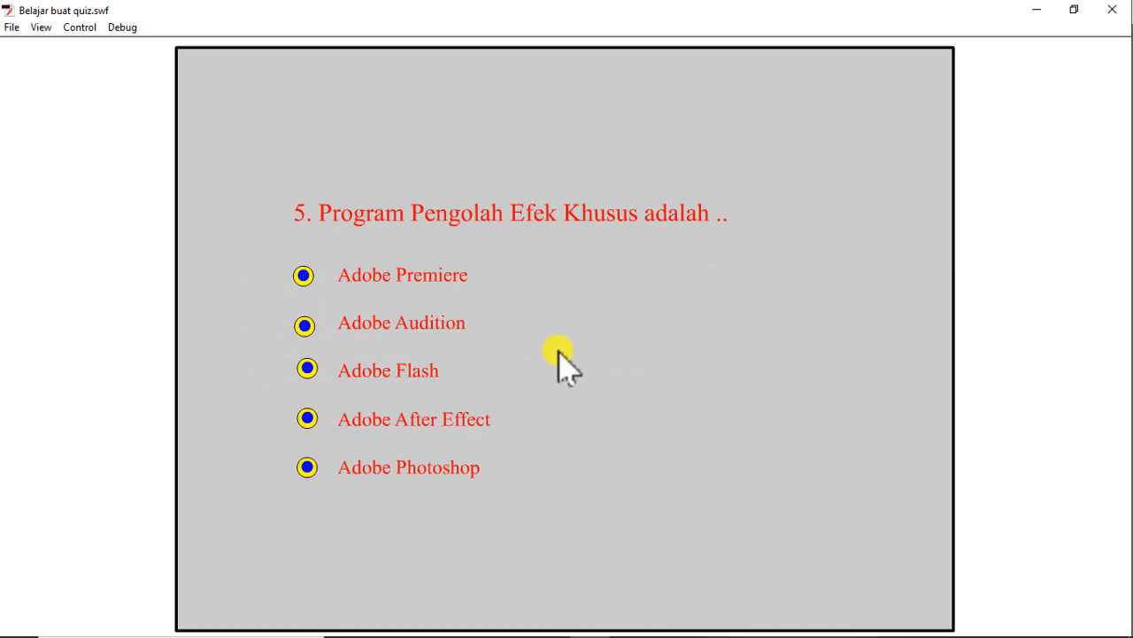
pyautogui.click(306, 421)
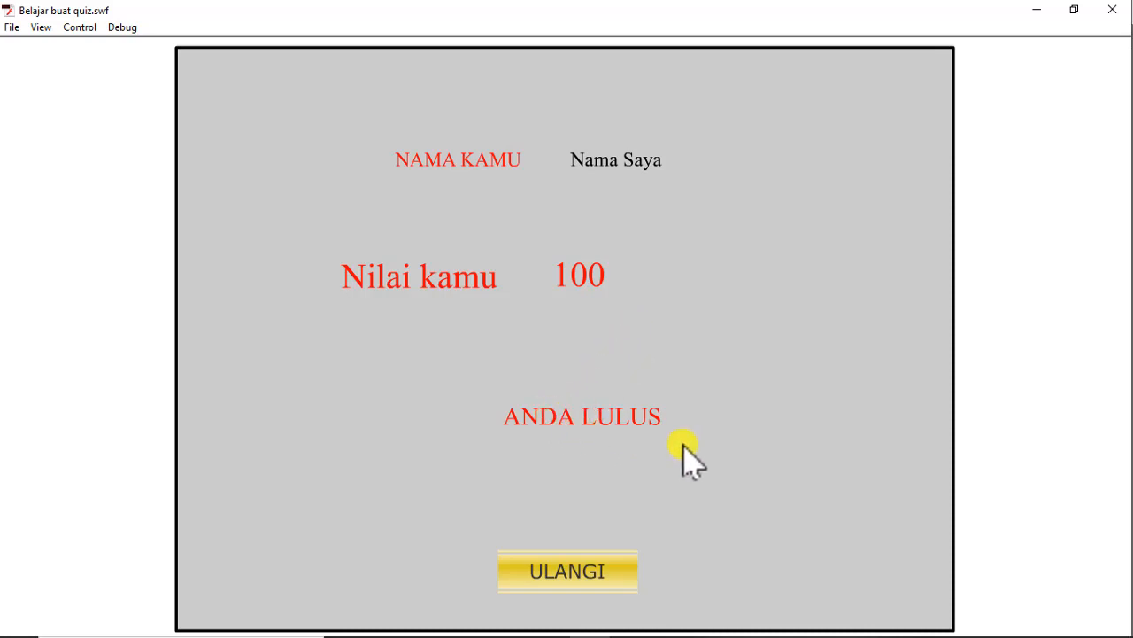
# Leave the finished quiz run by closing the test movie, and show the document's timeline.
pyautogui.click(599, 574)
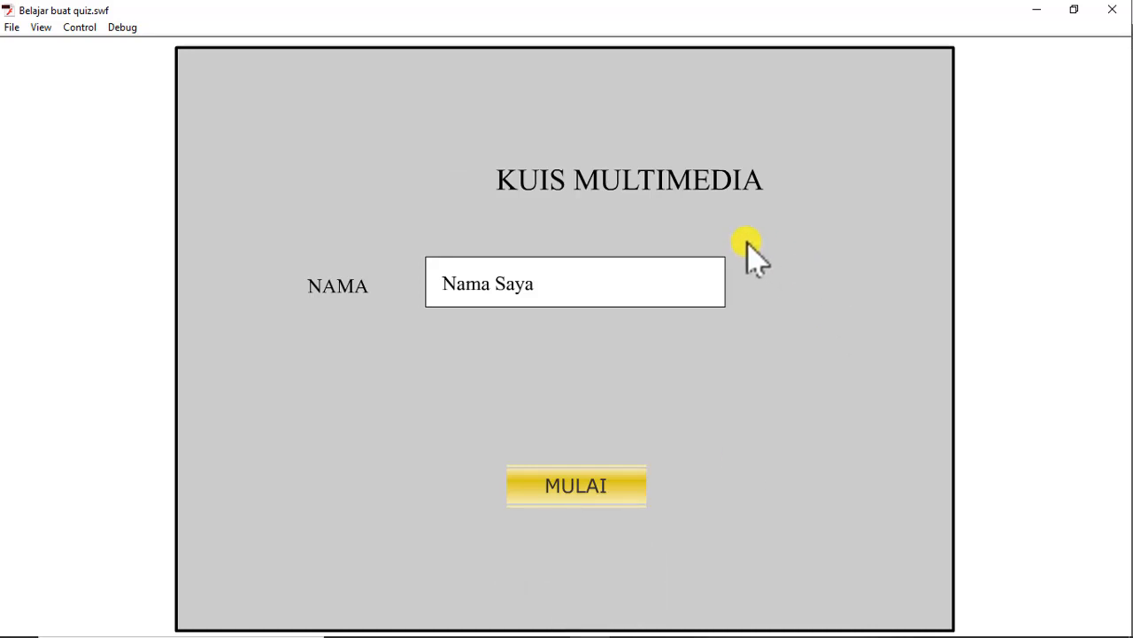
pyautogui.click(1116, 17)
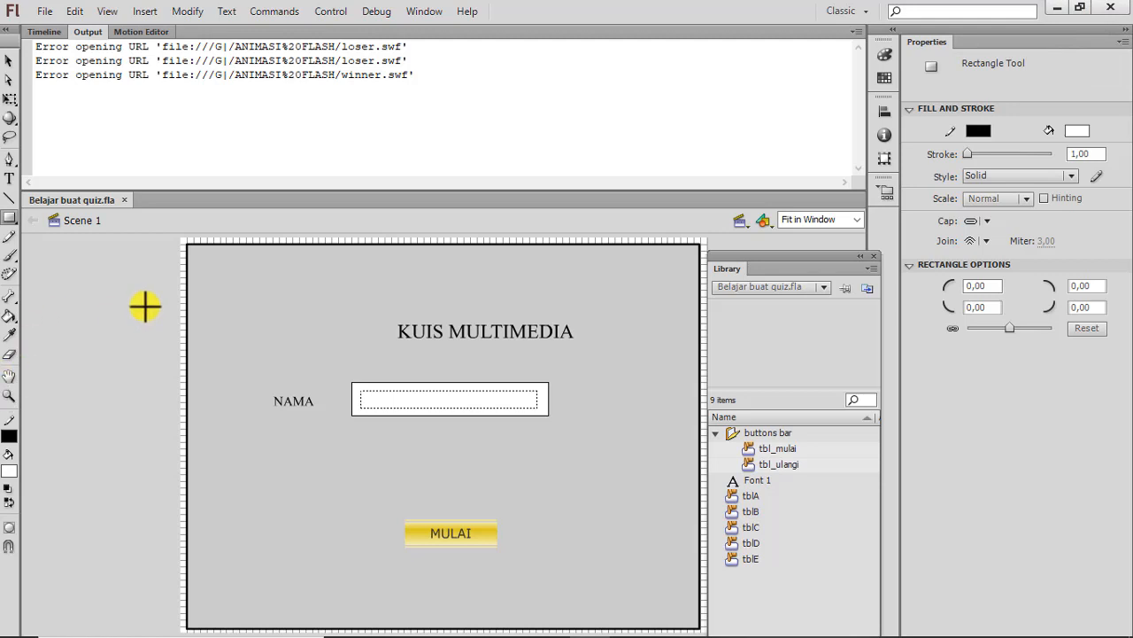
pyautogui.click(49, 32)
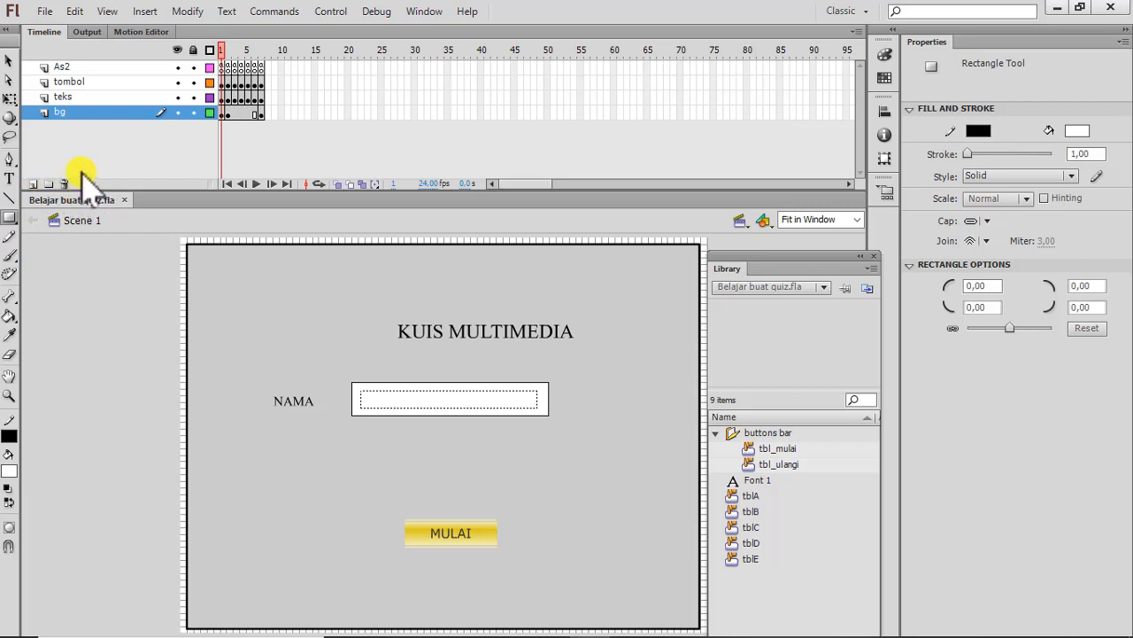
# Examine what the As2, teks and tombol layers contain on the quiz's opening frame, including the MULAI button.
pyautogui.click(223, 66)
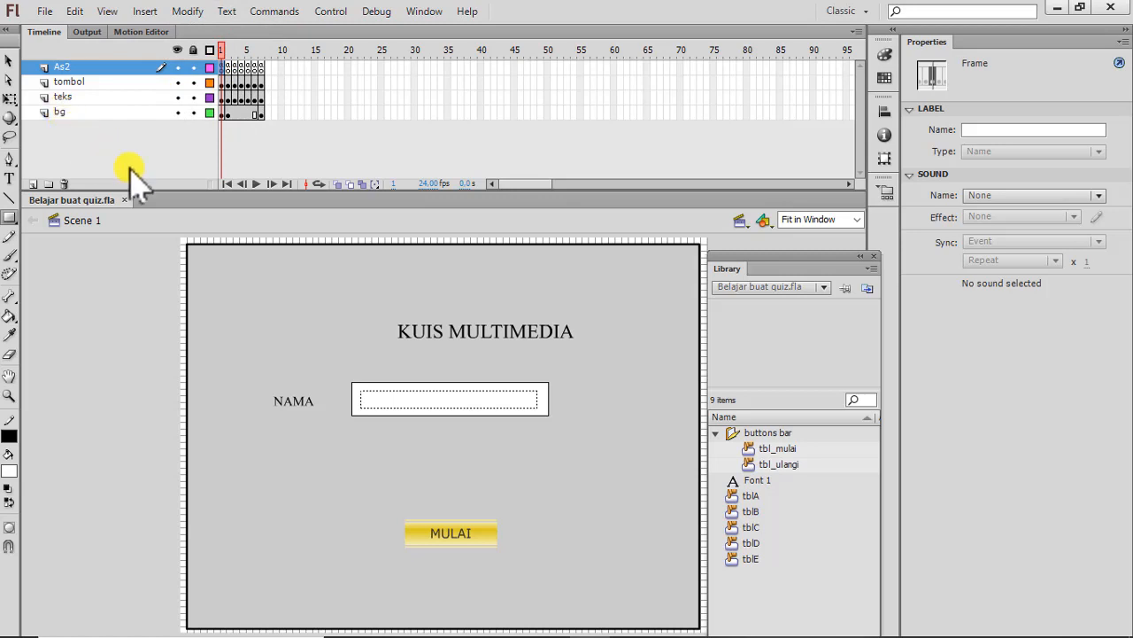
pyautogui.click(55, 97)
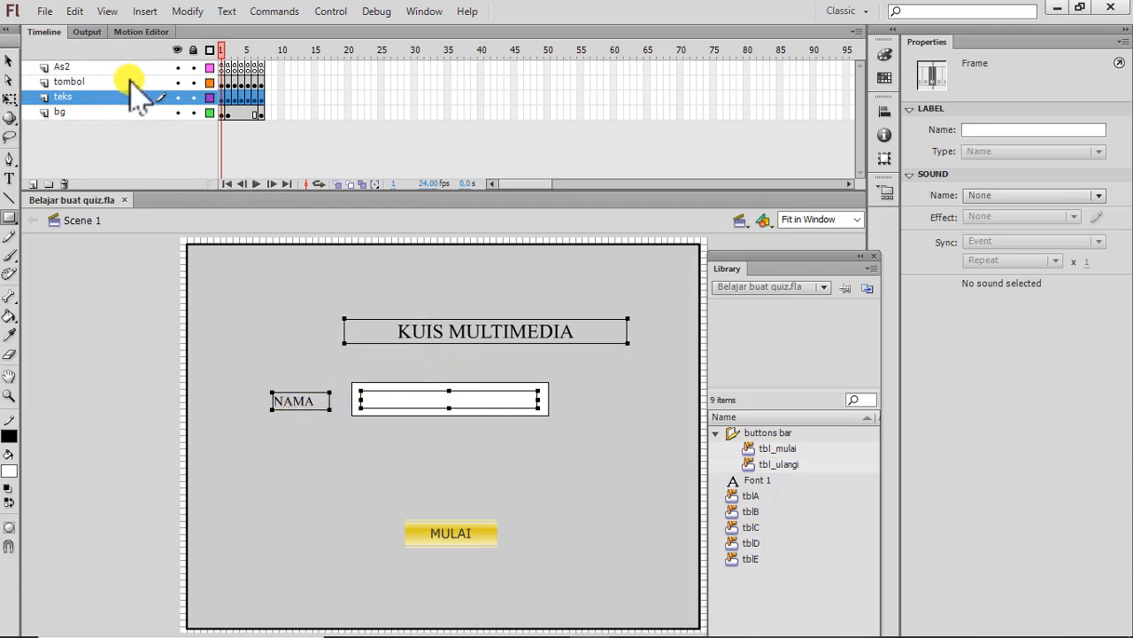
pyautogui.click(222, 80)
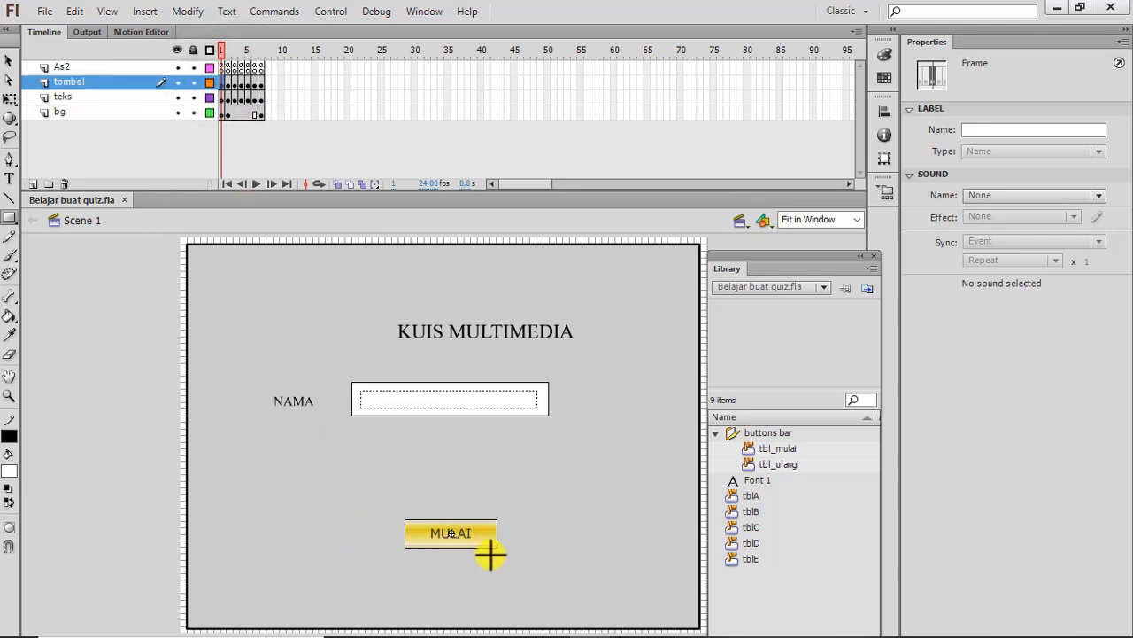
pyautogui.click(8, 60)
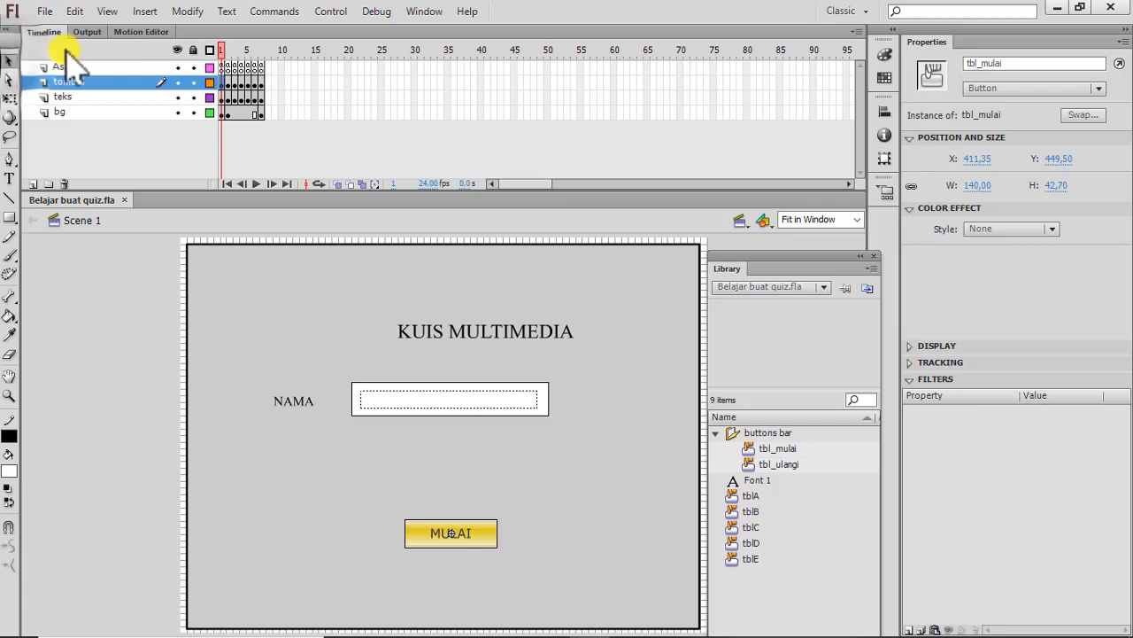
pyautogui.click(227, 67)
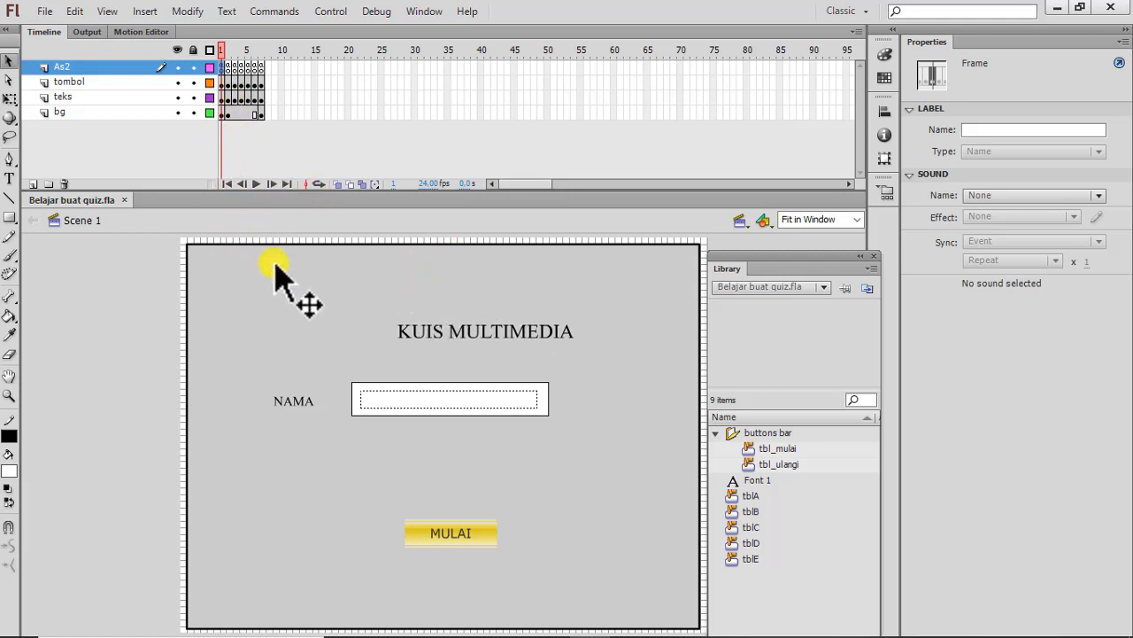
# Go through frames 2 to 6 to review the layout of the five quiz questions and their answer buttons.
pyautogui.click(228, 50)
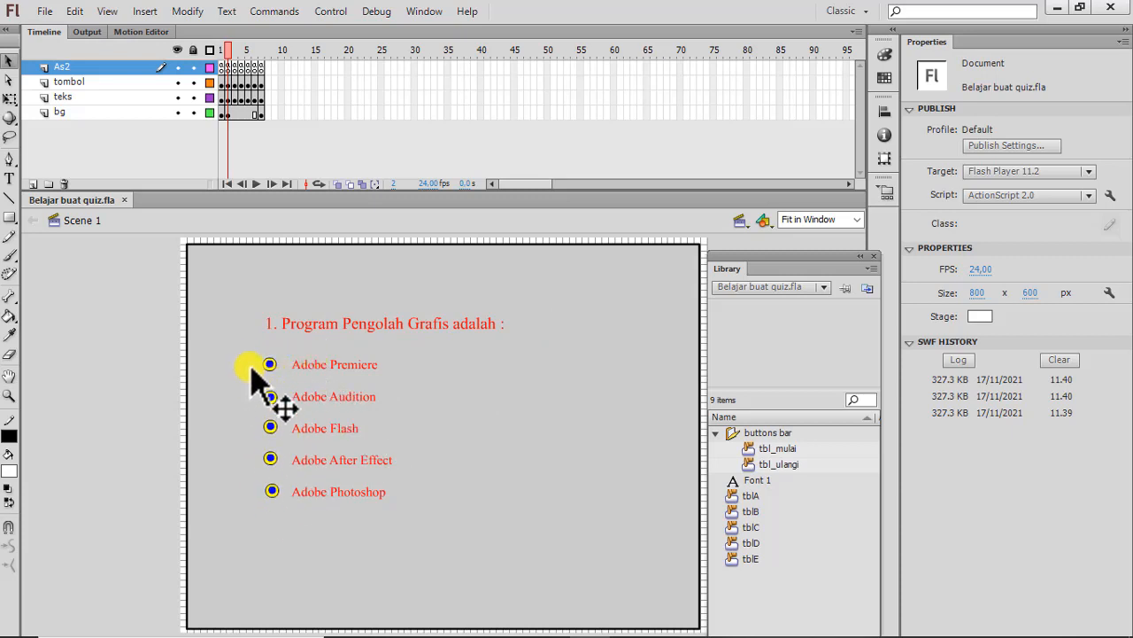
pyautogui.click(236, 83)
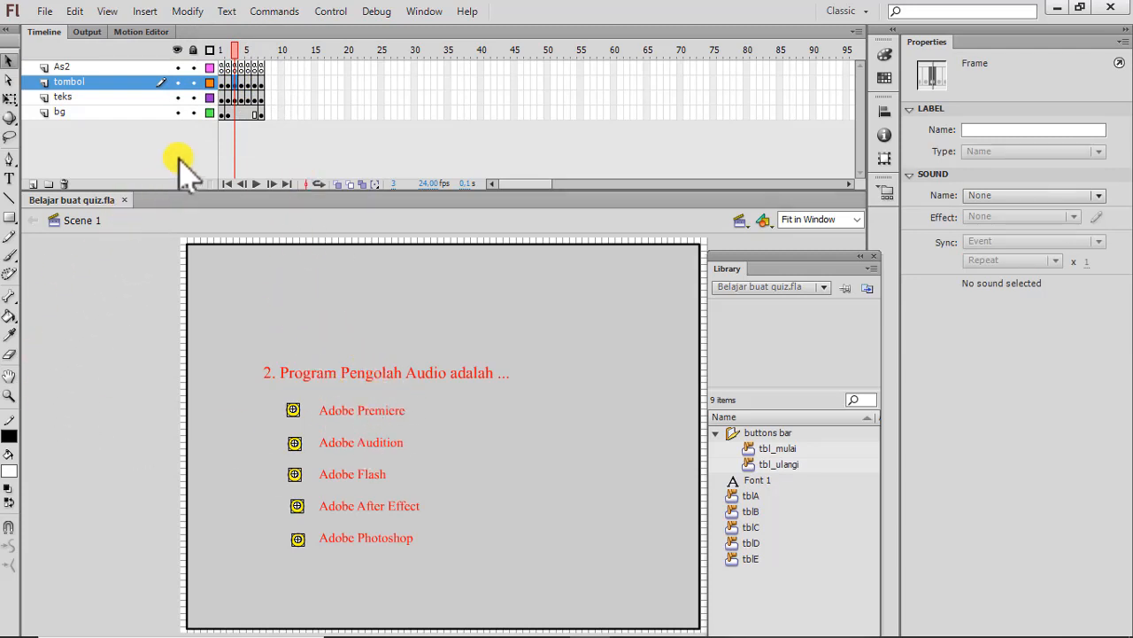
pyautogui.click(242, 82)
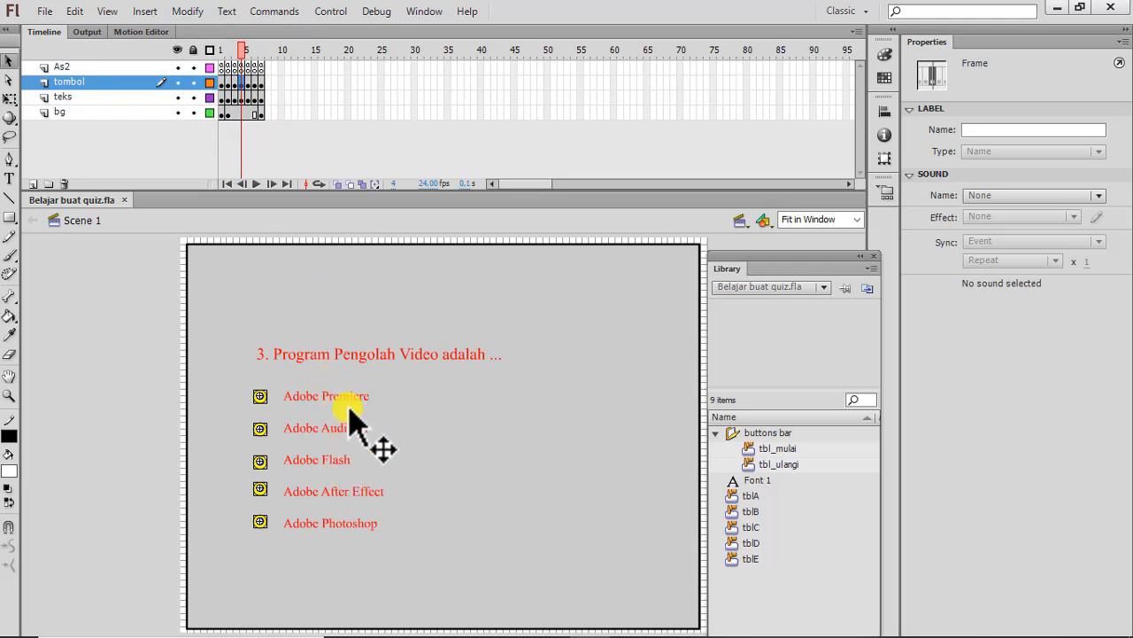
pyautogui.click(250, 84)
pyautogui.click(249, 84)
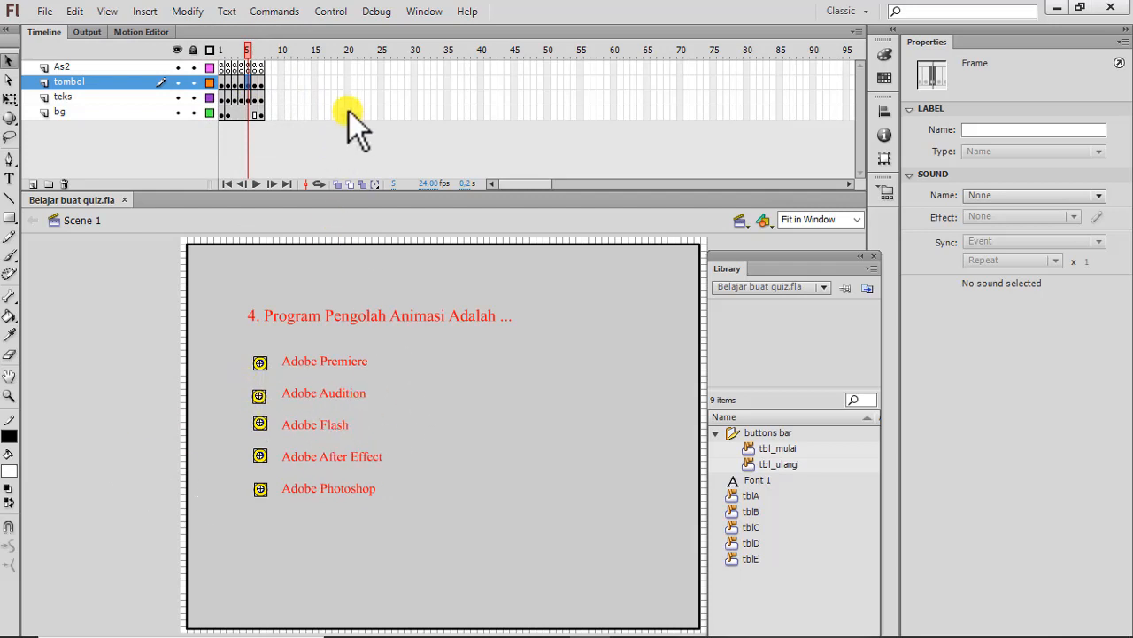
pyautogui.click(257, 80)
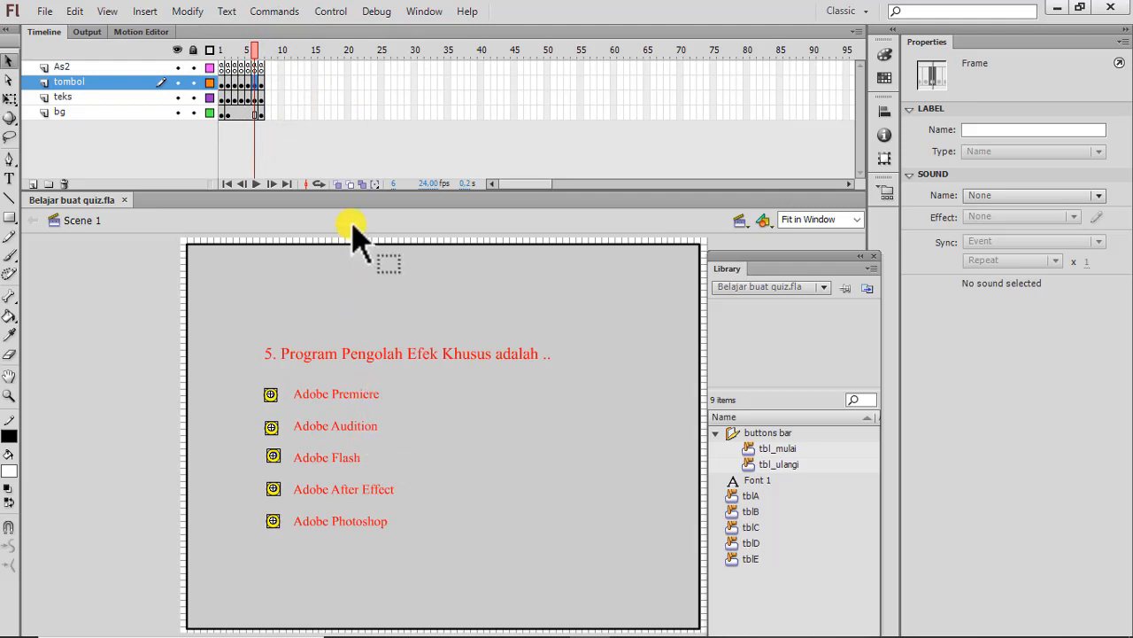
# Review the result page on frame 7, and on frame 1 hide and show the bg, teks and tombol layers one by one.
pyautogui.click(263, 87)
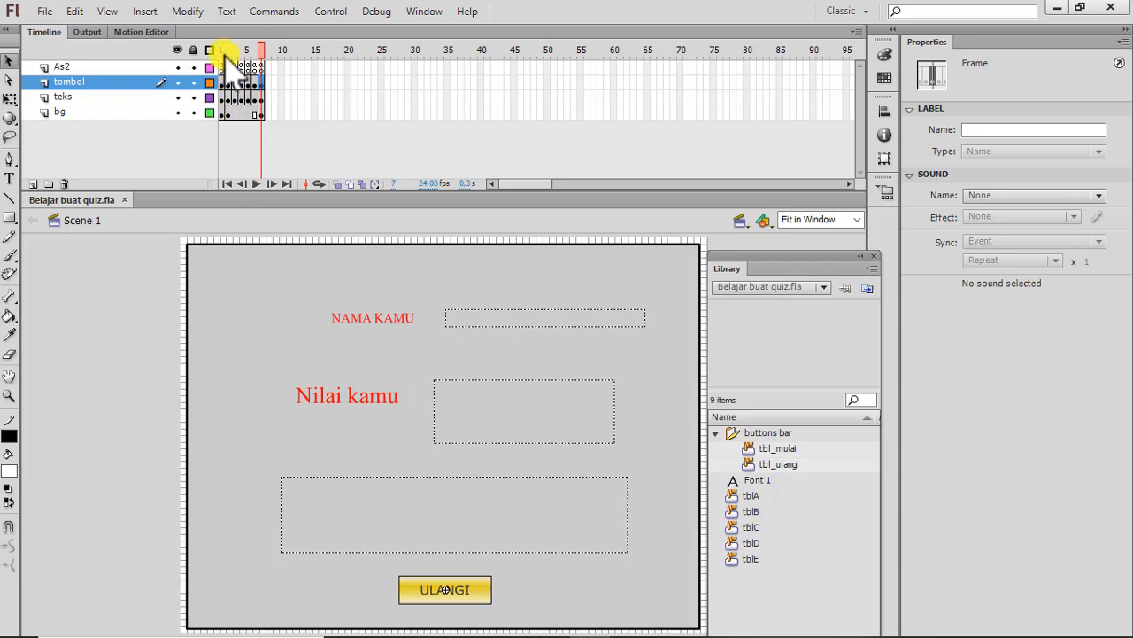
pyautogui.click(222, 49)
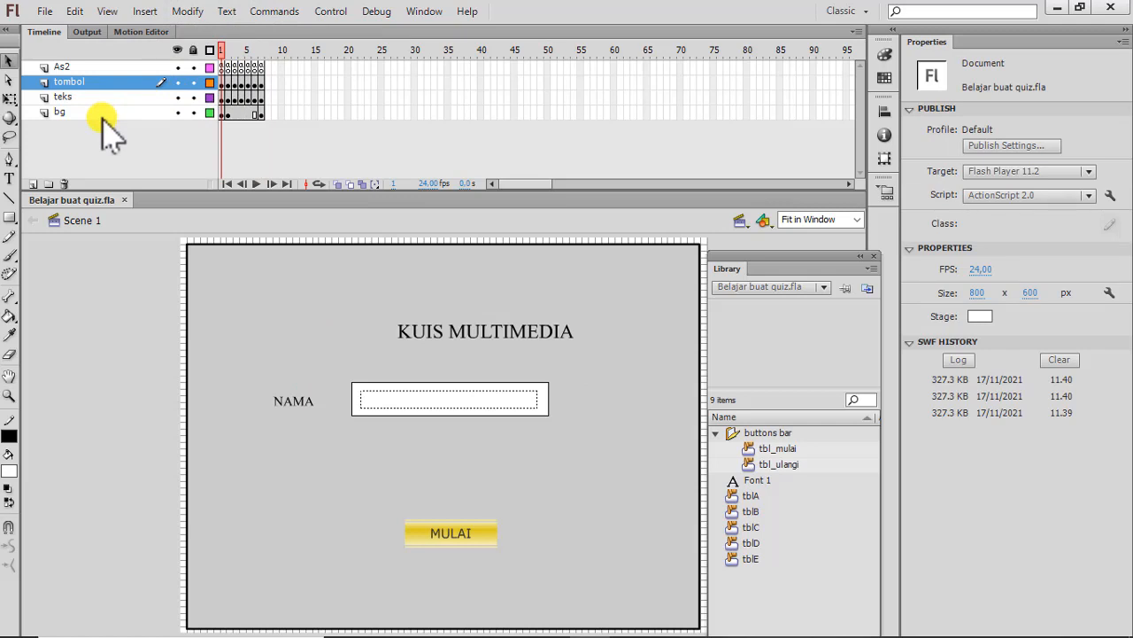
pyautogui.click(179, 112)
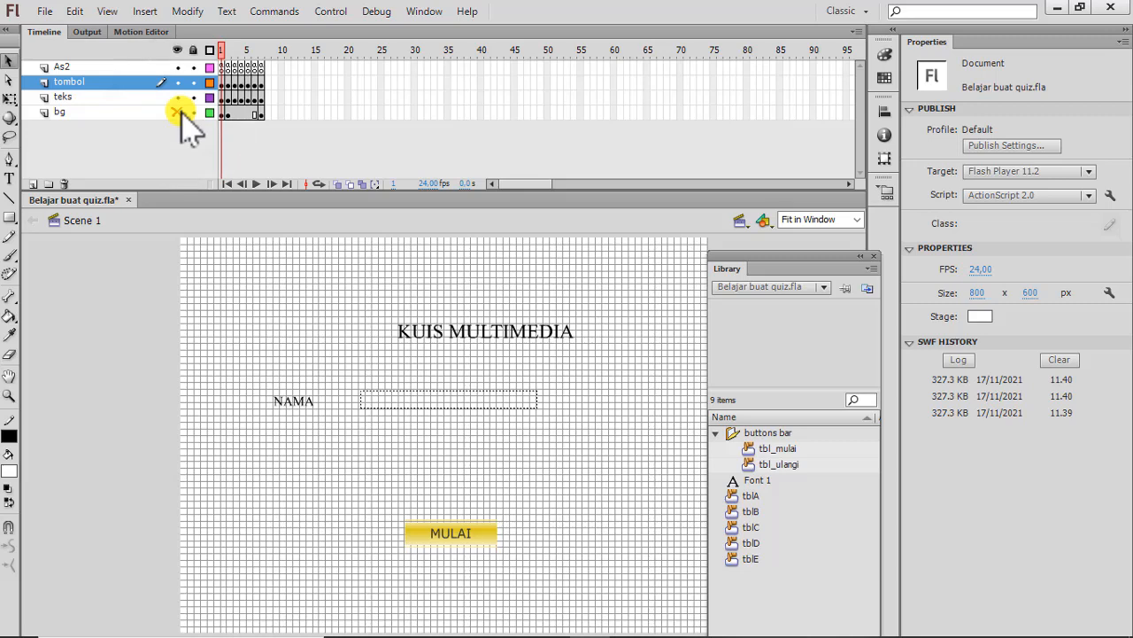
pyautogui.click(179, 113)
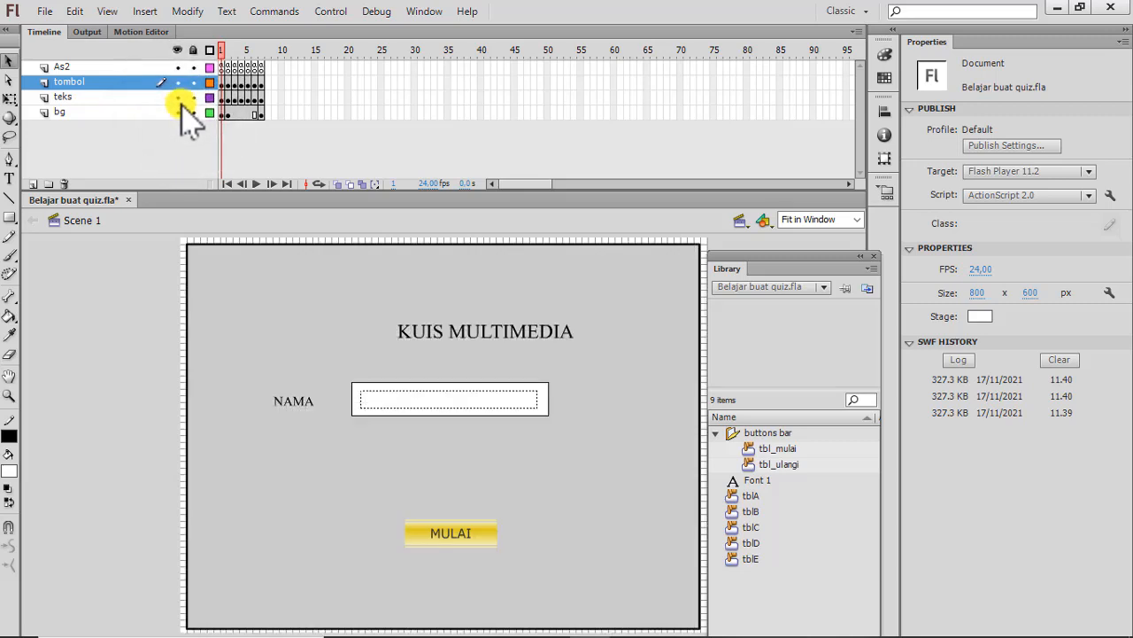
pyautogui.click(179, 97)
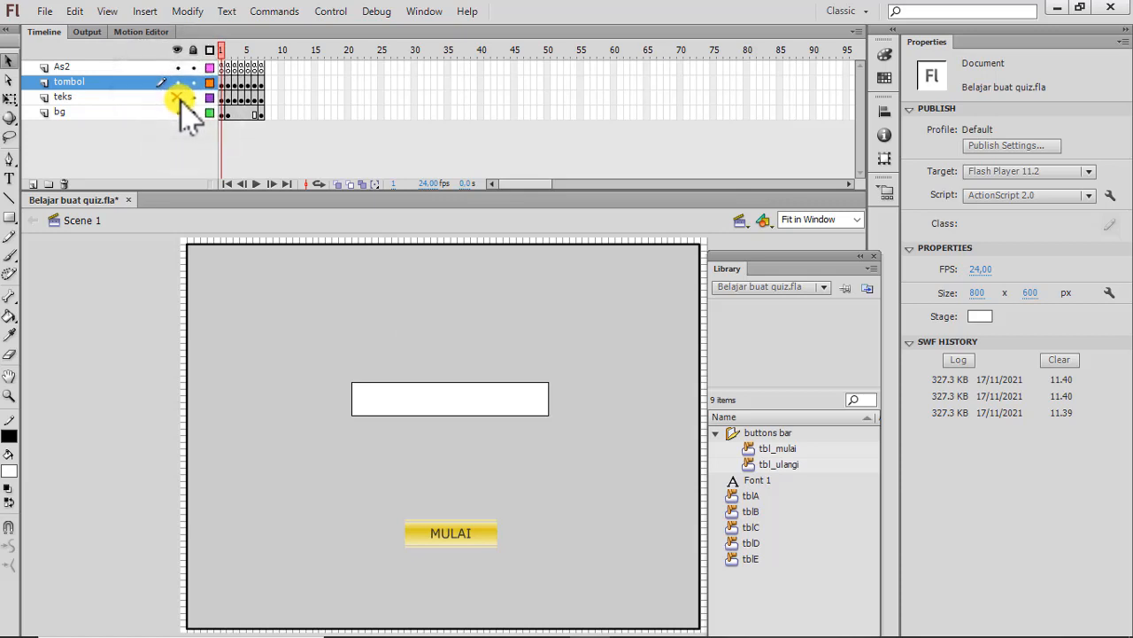
pyautogui.click(180, 98)
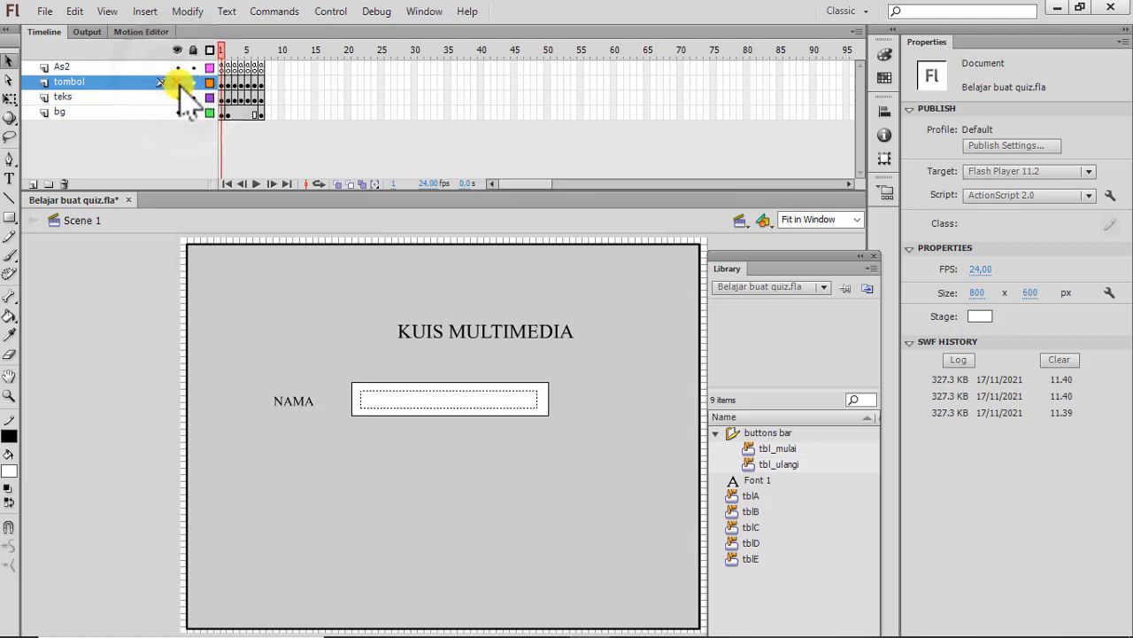
pyautogui.click(177, 82)
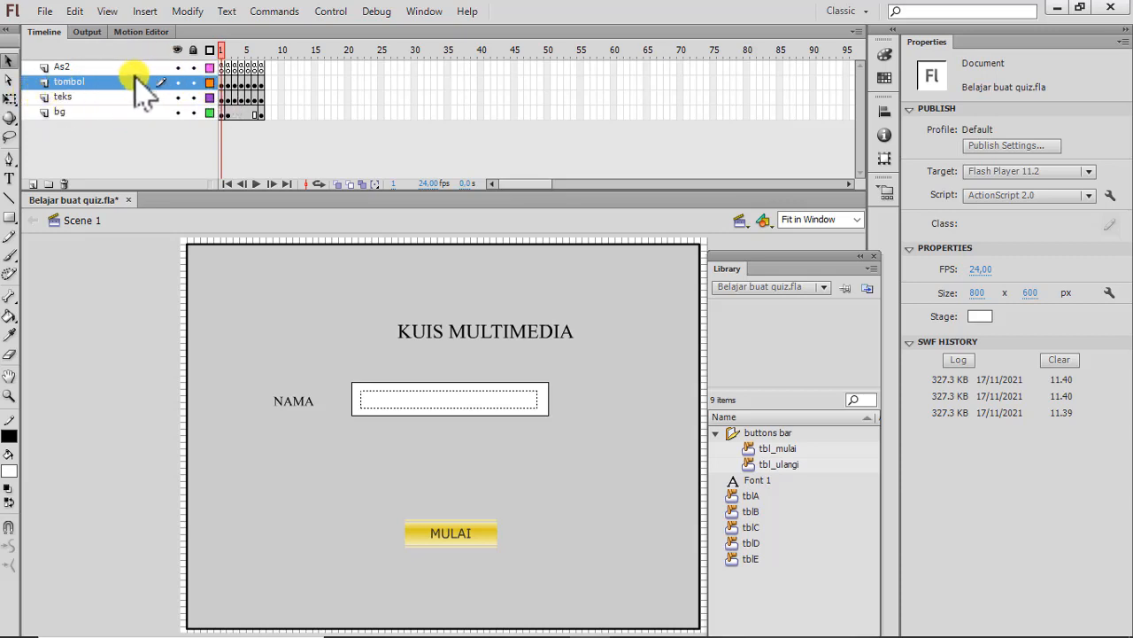
# Read the ActionScript attached to frame 1 of the As2 layer, and close the code editor.
pyautogui.click(224, 67)
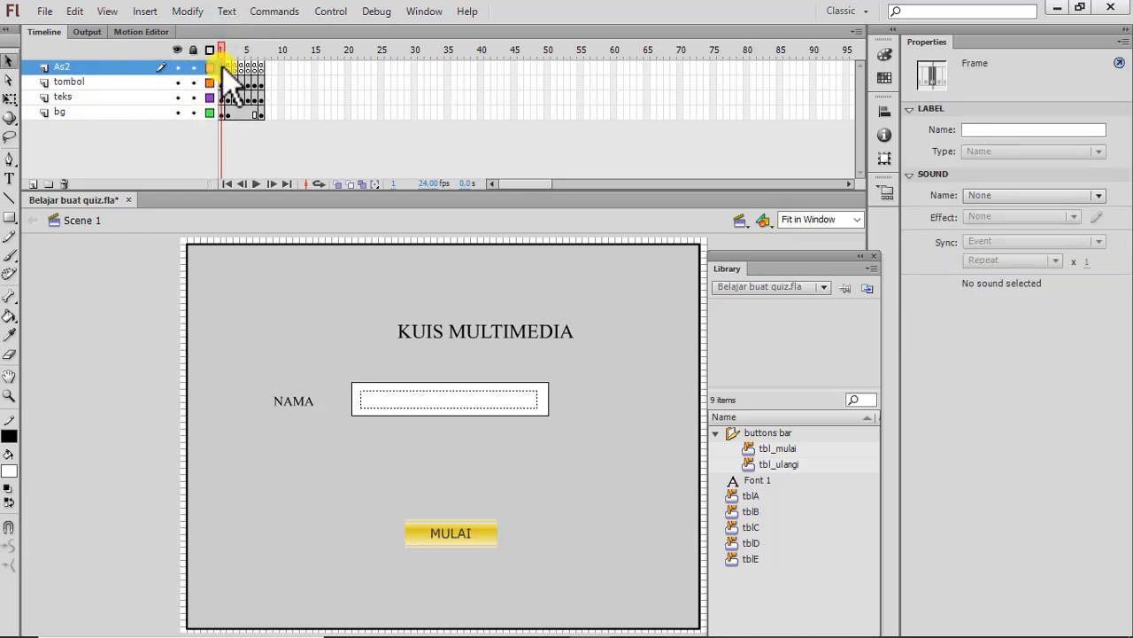
pyautogui.rightClick(224, 69)
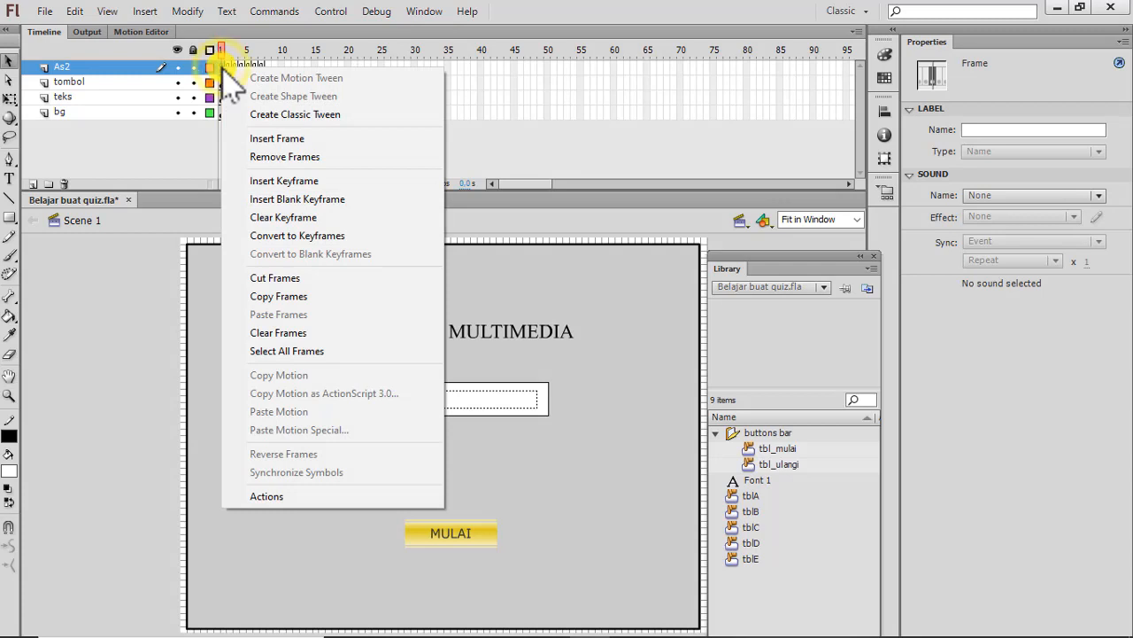
pyautogui.click(265, 497)
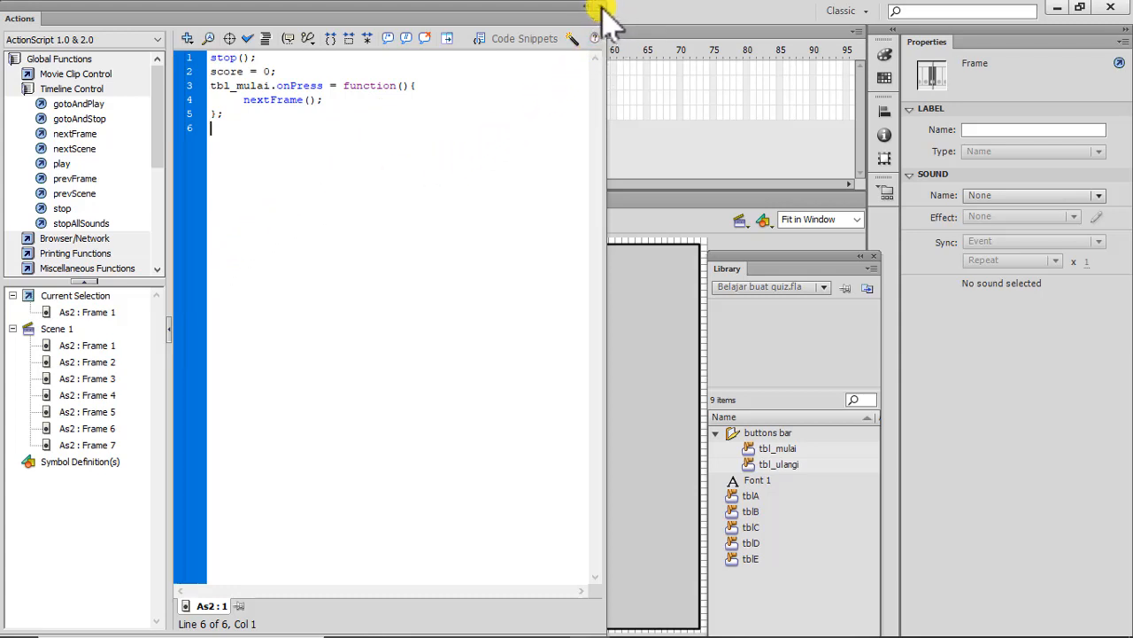
pyautogui.click(600, 9)
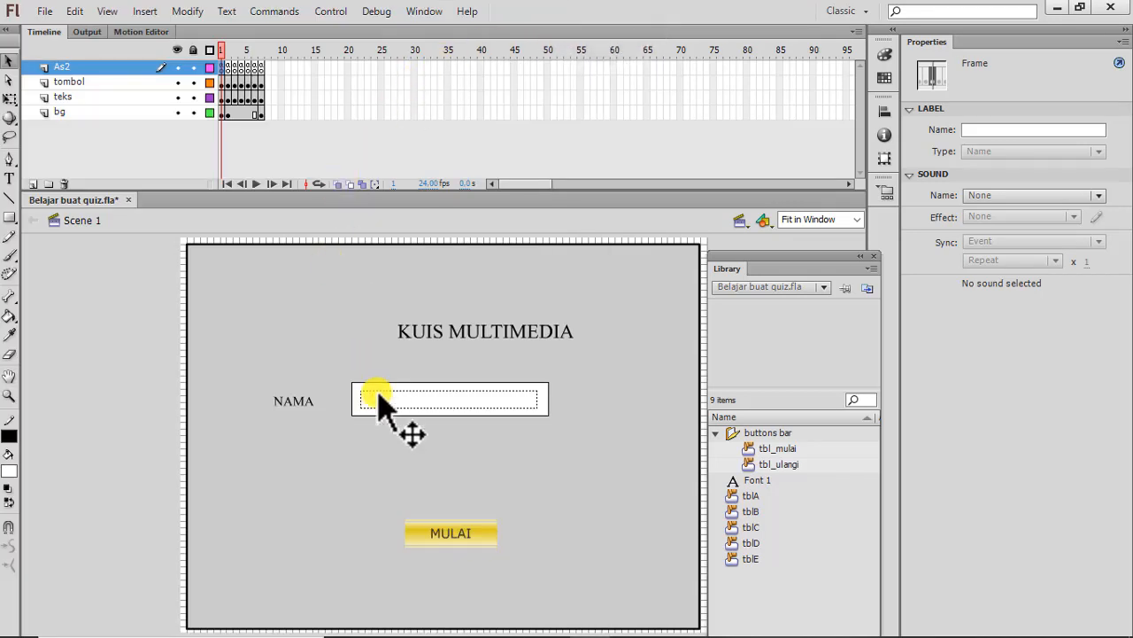
# Inspect the MULAI button's instance properties and preview the tblA, tblB and tblC button symbols in the library.
pyautogui.click(447, 525)
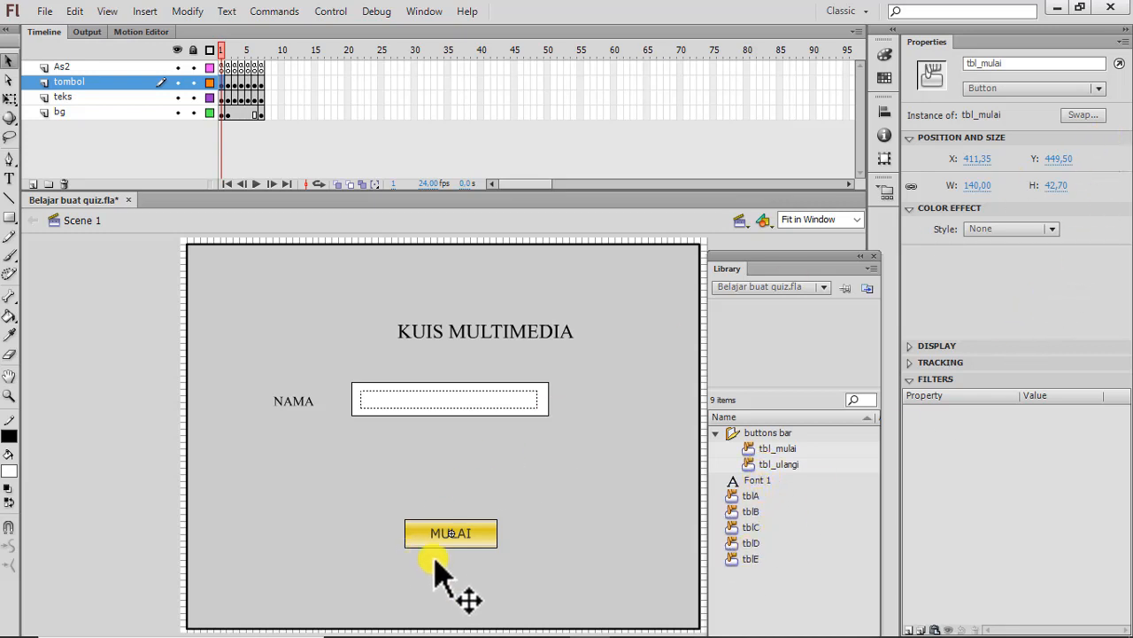
pyautogui.click(472, 529)
pyautogui.click(735, 496)
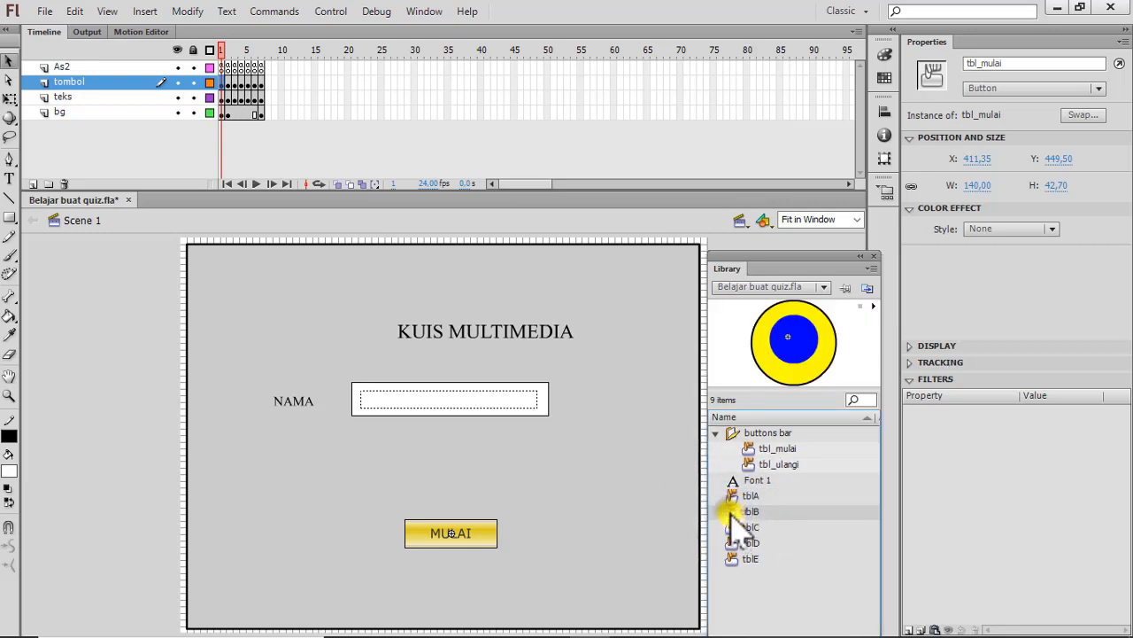
pyautogui.click(737, 511)
pyautogui.click(737, 528)
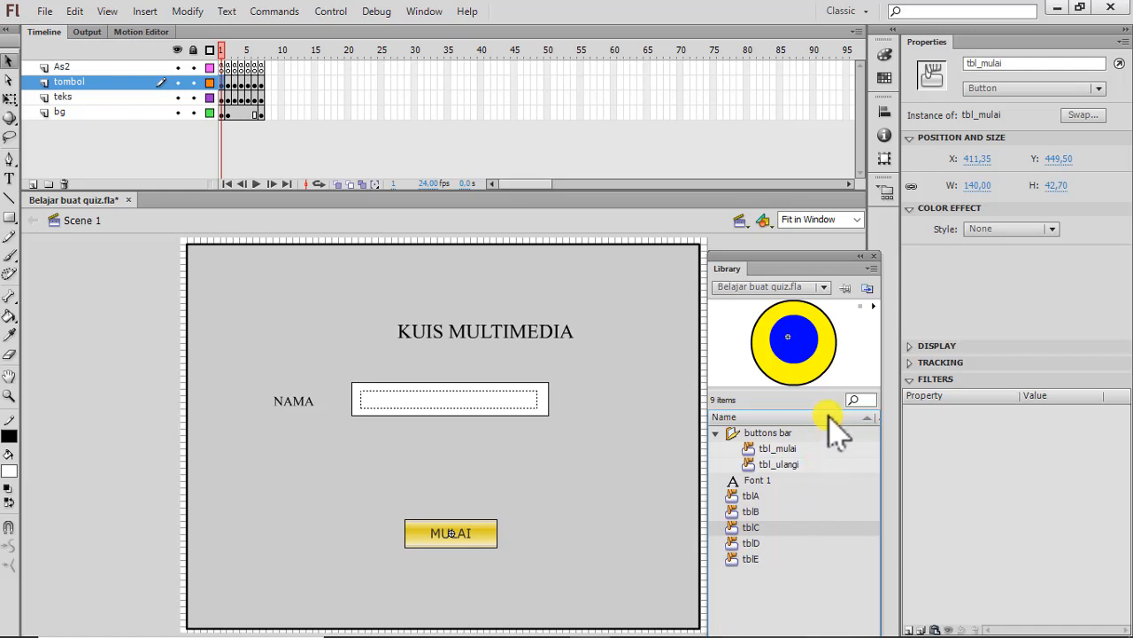
# Save the quiz document, and inspect the text type and variable of the NAMA input field.
pyautogui.moveTo(700, 634)
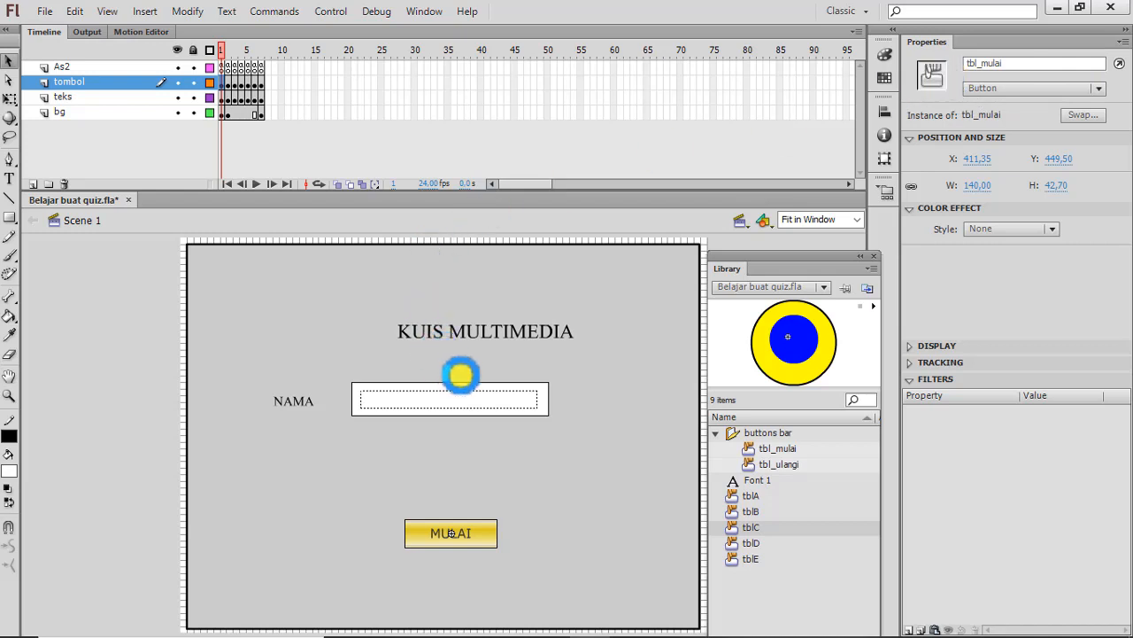
pyautogui.hotkey('ctrl', 's')
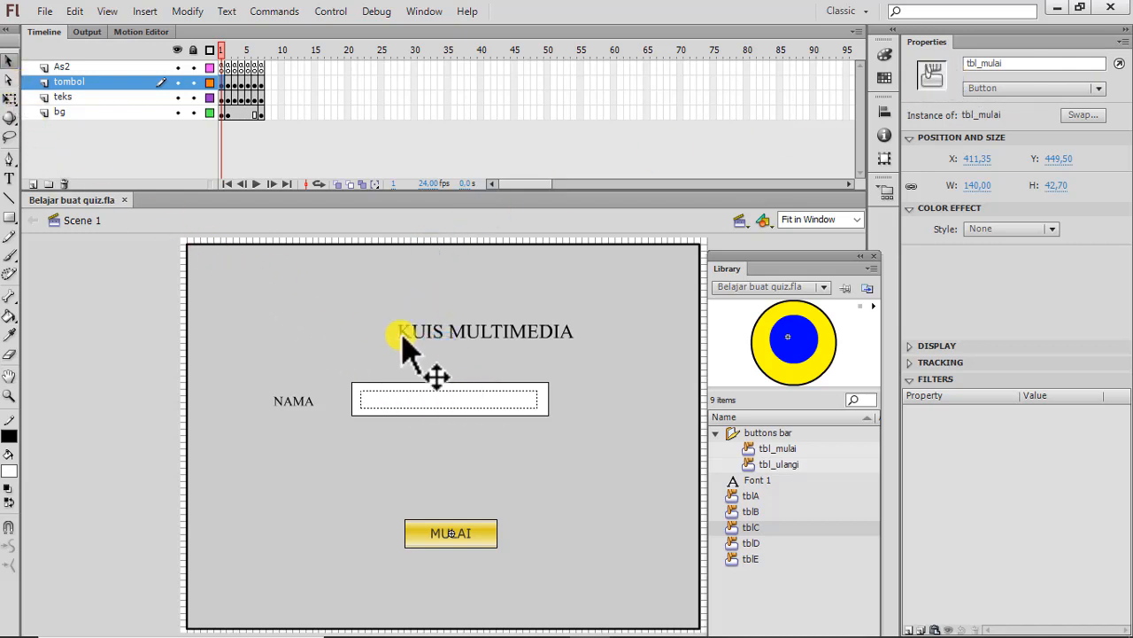
pyautogui.click(459, 396)
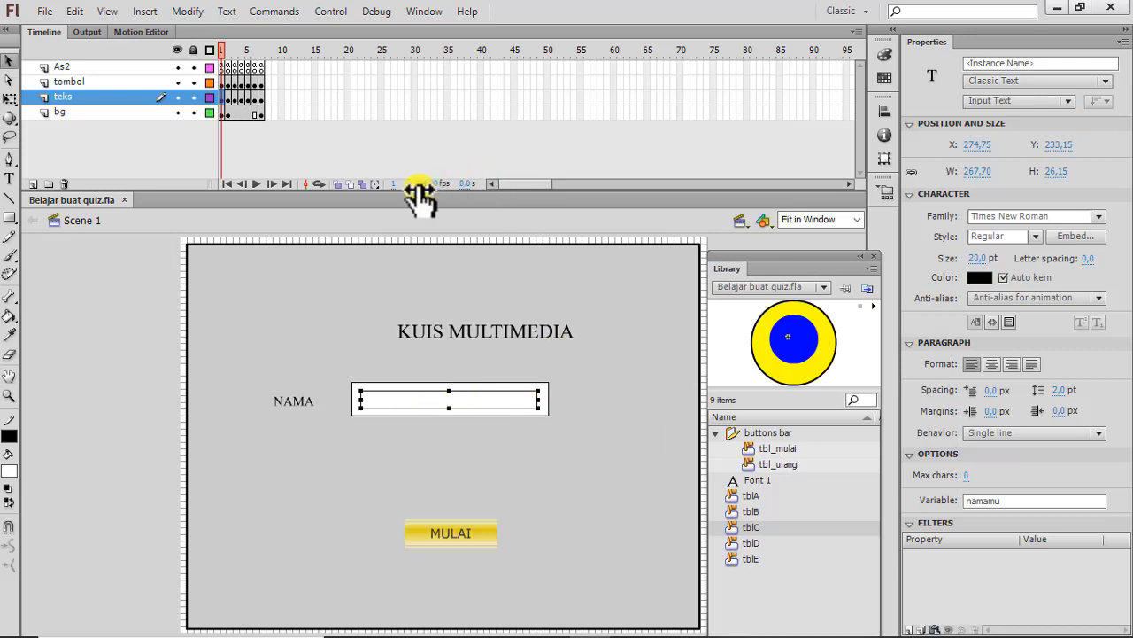
# Show the first question's answer buttons on frame 2 of the tombol layer and clear their group selection.
pyautogui.click(228, 83)
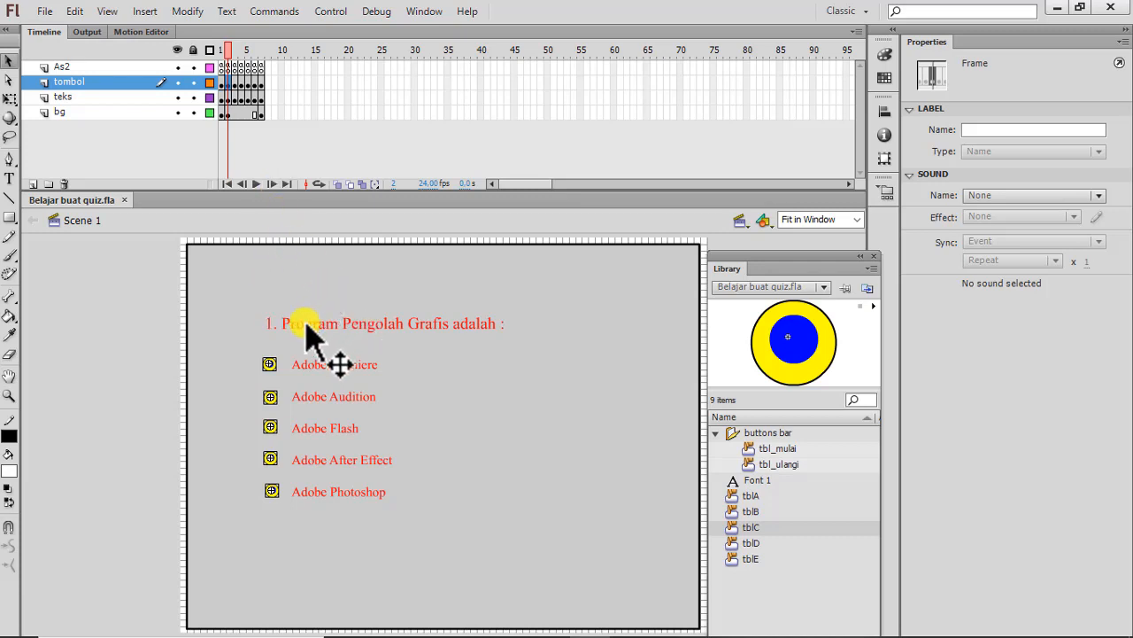
pyautogui.click(268, 365)
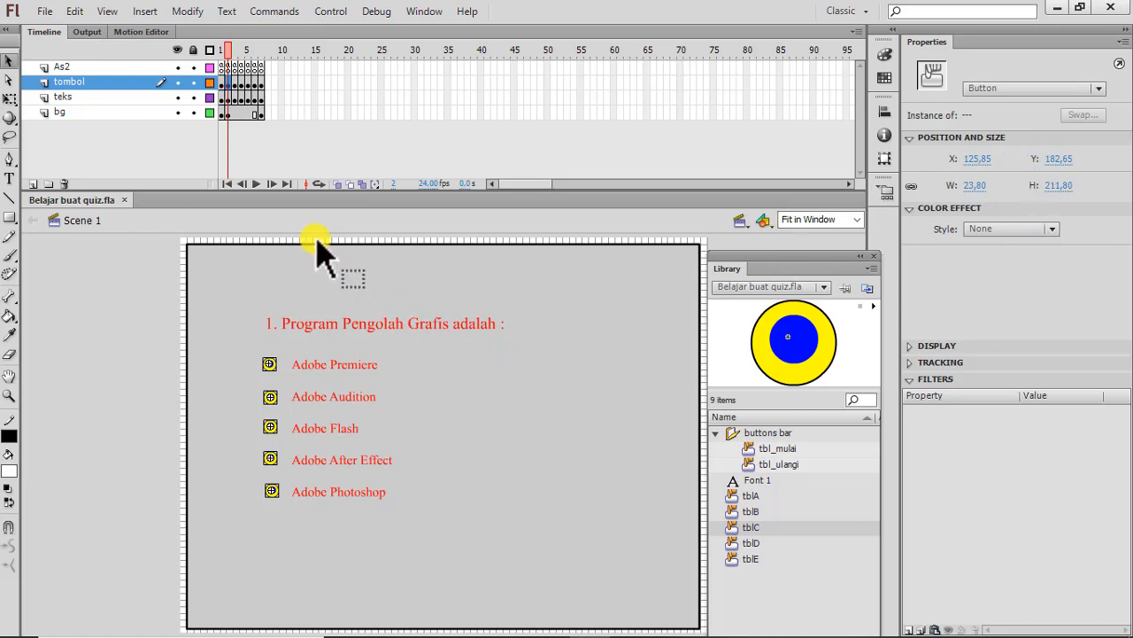
pyautogui.moveTo(231, 86); pyautogui.dragTo(237, 89)
pyautogui.click(229, 84)
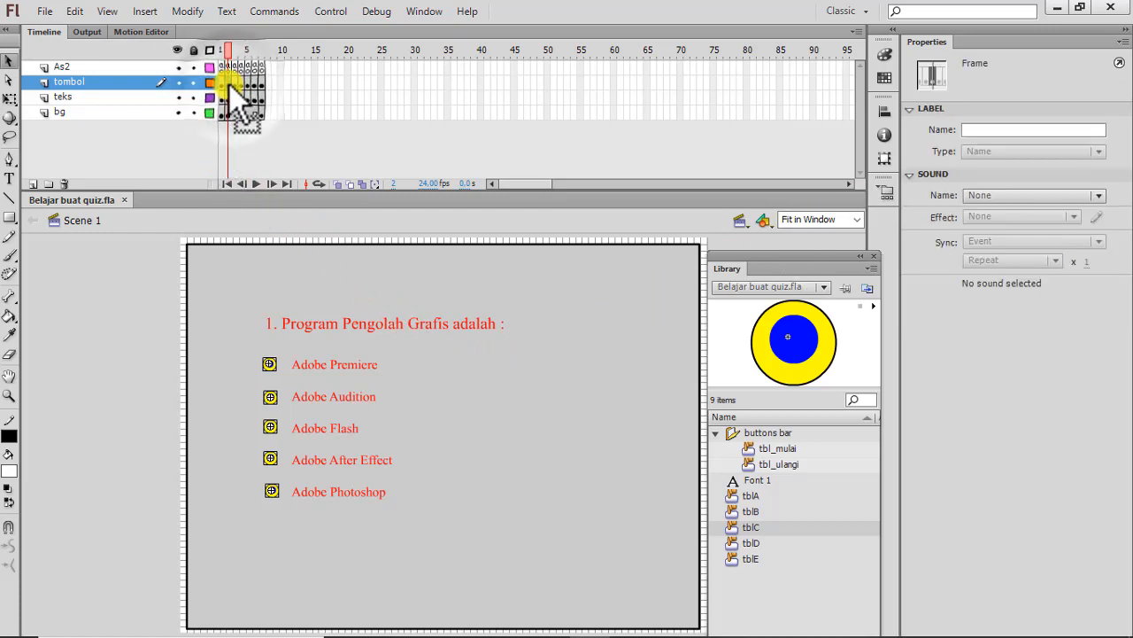
pyautogui.click(270, 365)
pyautogui.click(568, 422)
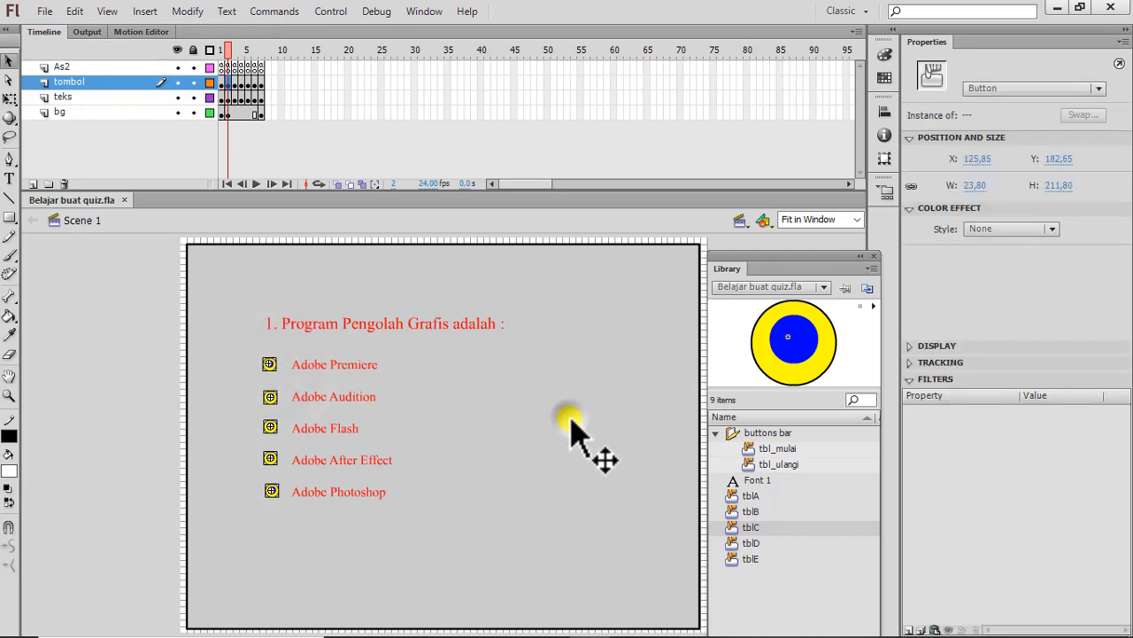
pyautogui.click(99, 336)
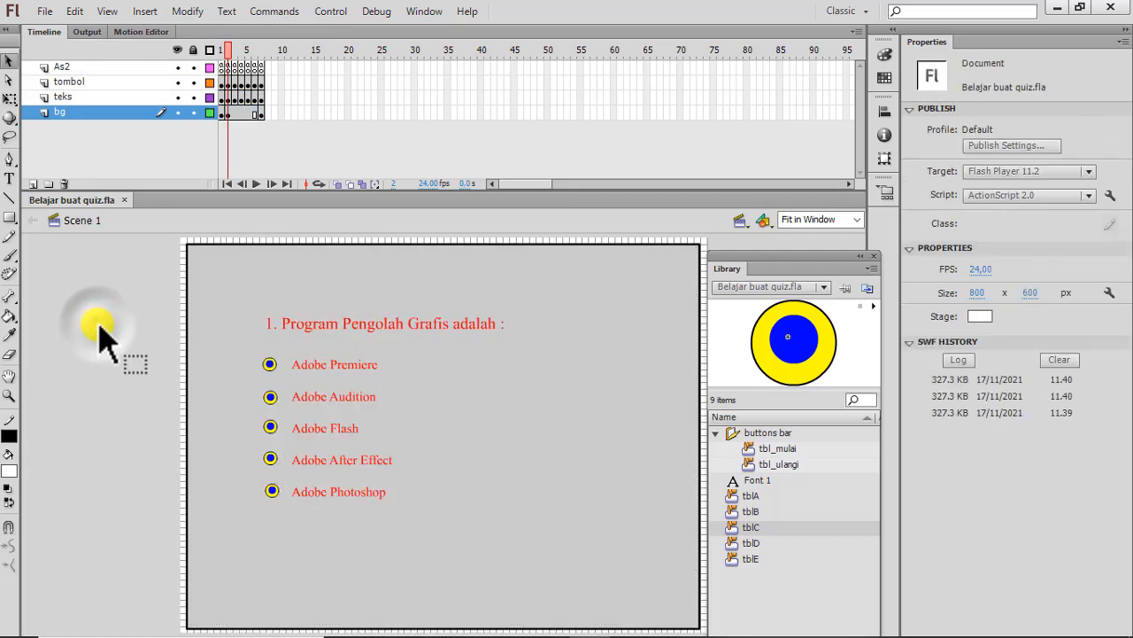
# Check the instance name of each of question 1's five answer buttons, from Adobe Premiere down to Adobe Photoshop.
pyautogui.click(270, 365)
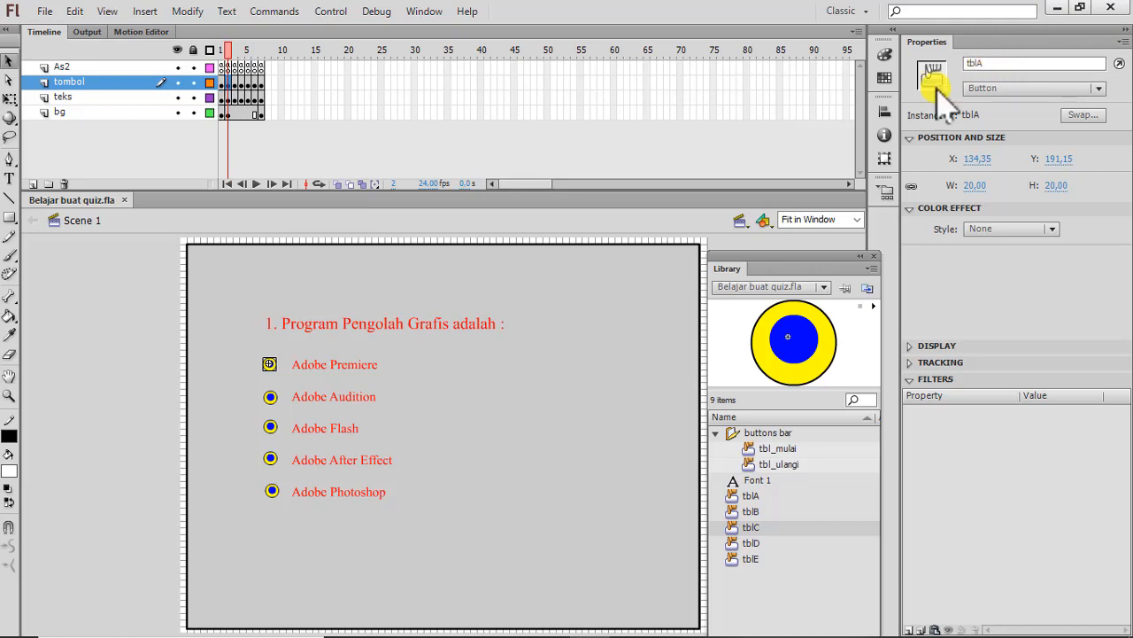
pyautogui.click(270, 397)
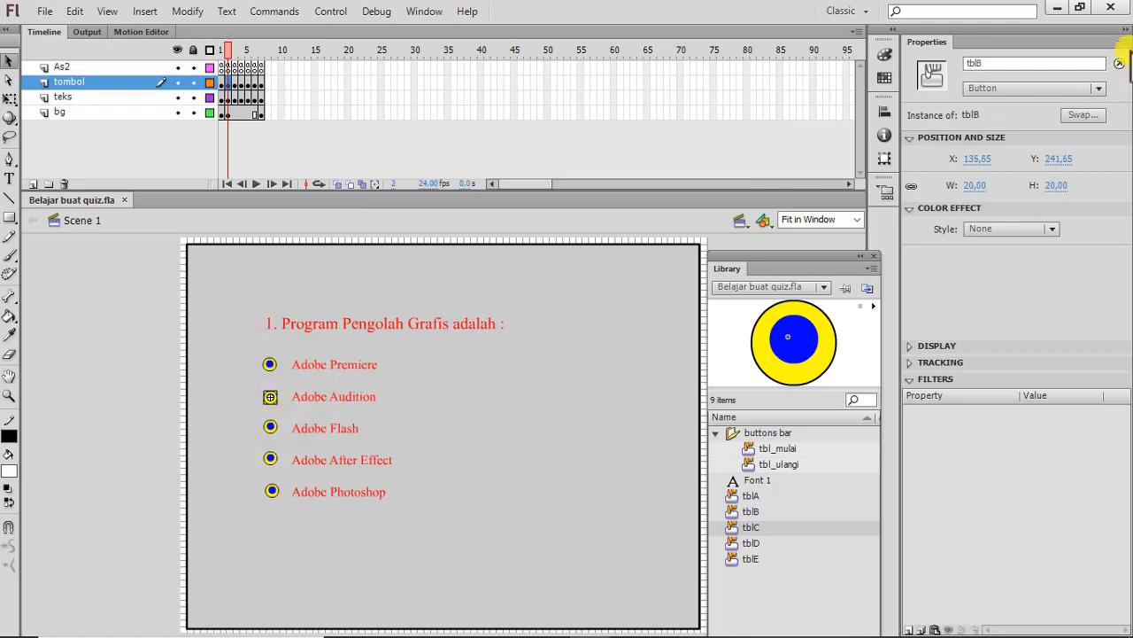
pyautogui.click(272, 428)
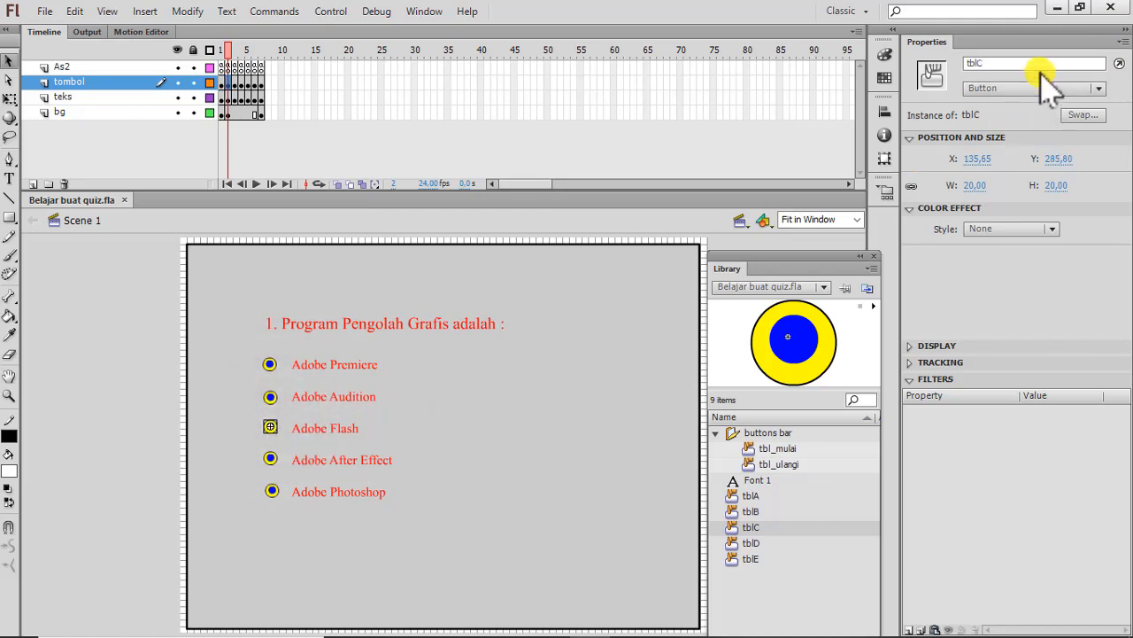
pyautogui.click(271, 460)
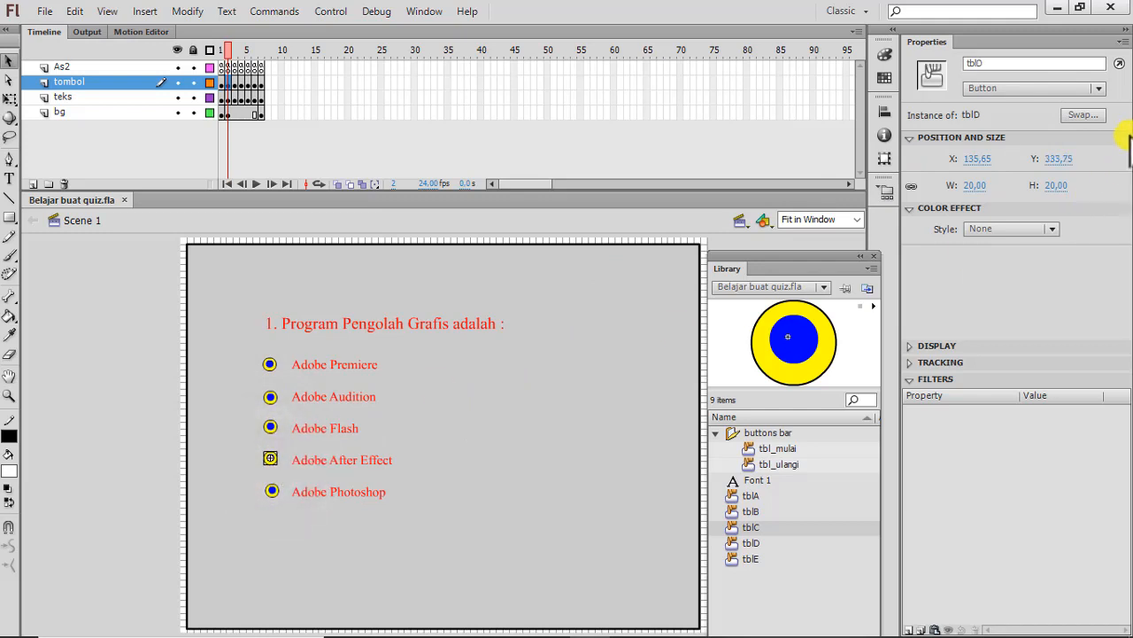
pyautogui.click(273, 491)
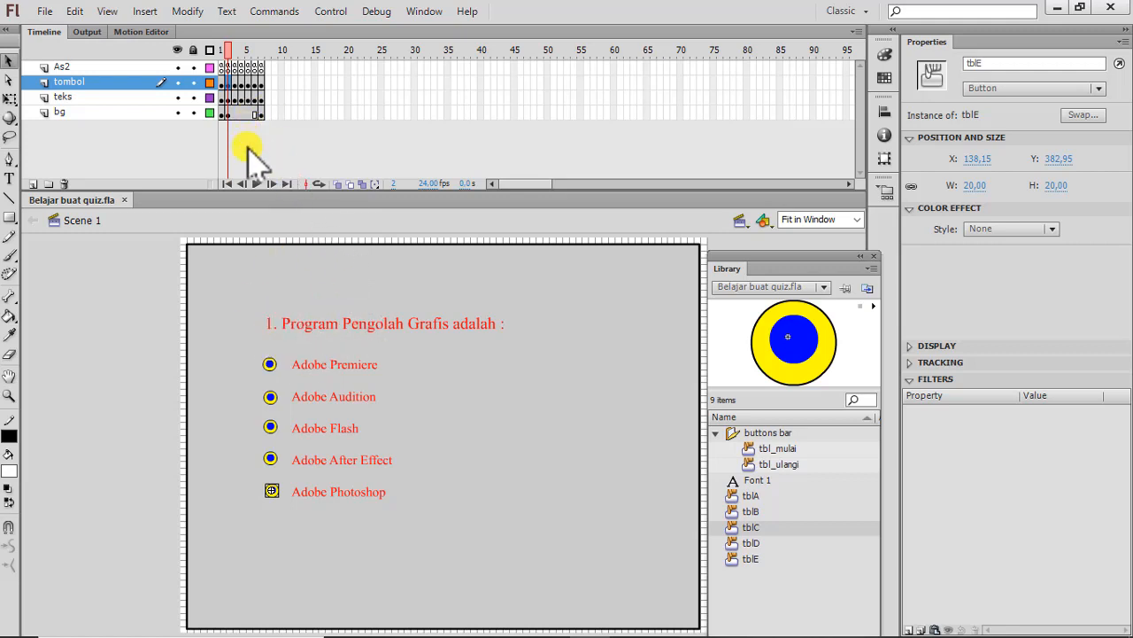
# Read the ActionScript that handles question 1's answers on frame 2 of the As2 layer, and close the code editor.
pyautogui.rightClick(230, 67)
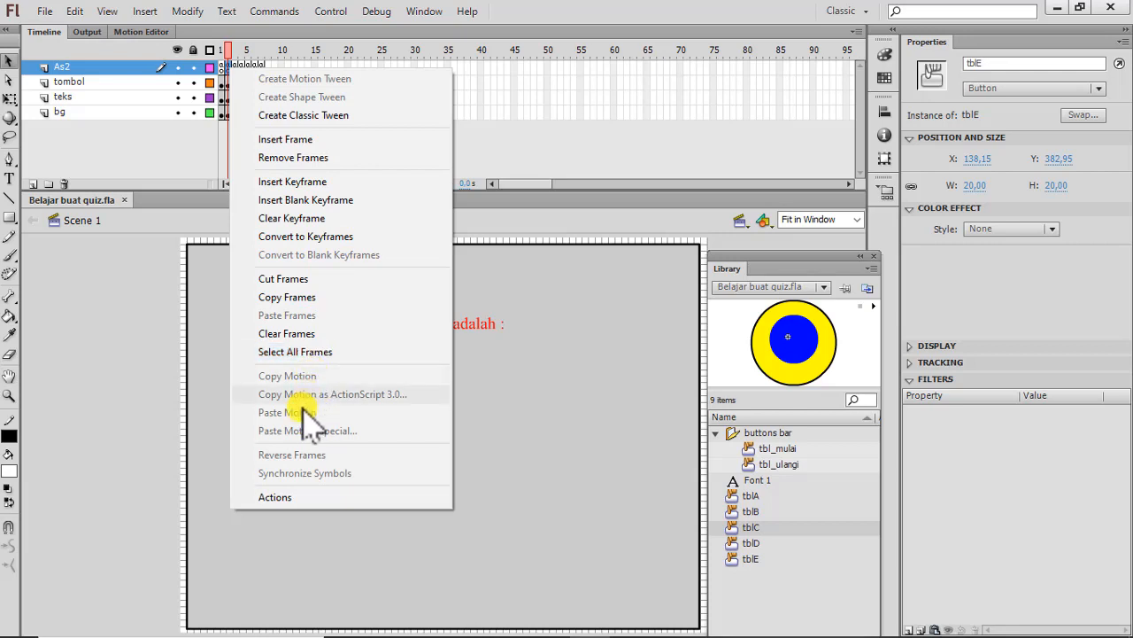
pyautogui.click(274, 497)
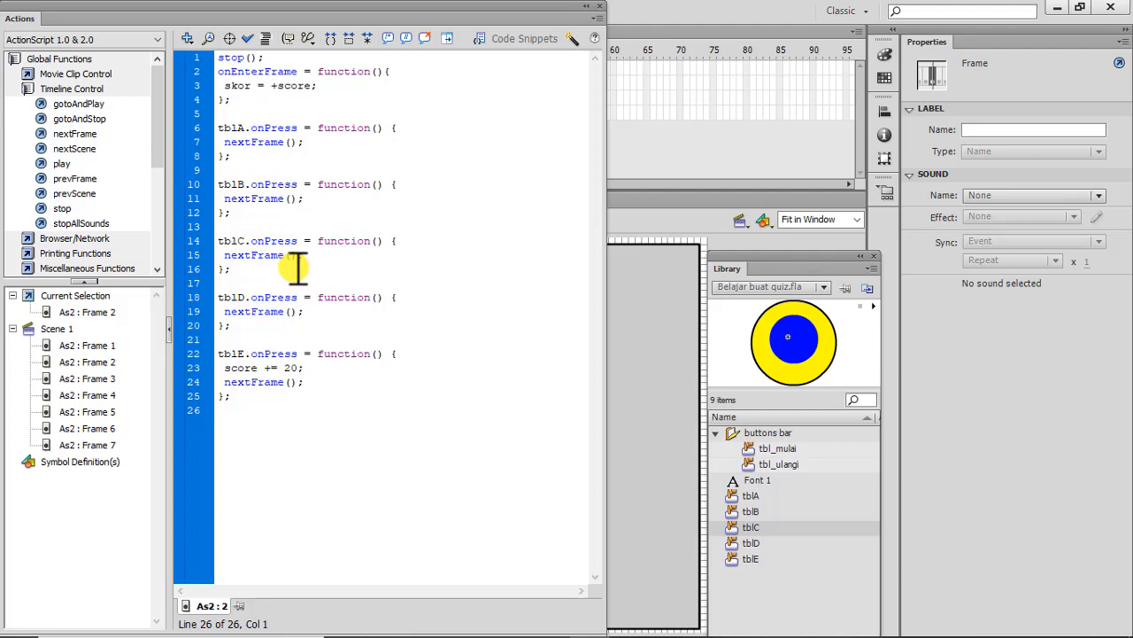
pyautogui.click(602, 9)
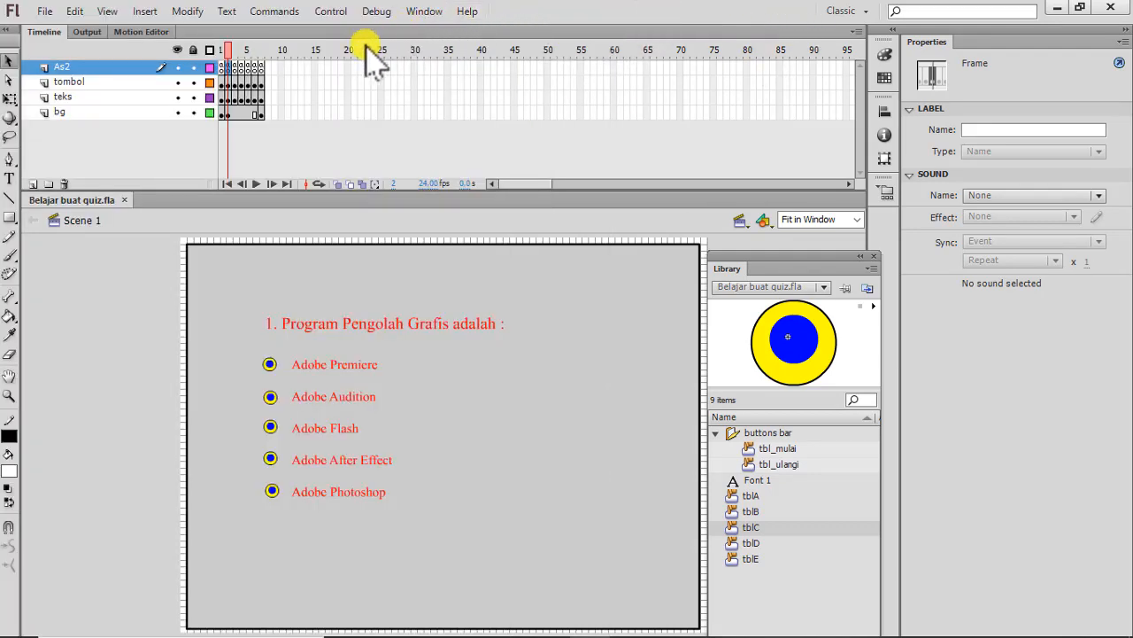
# On frame 3, check the instance names of question 2's Adobe Premiere and Adobe Audition answer buttons.
pyautogui.click(236, 84)
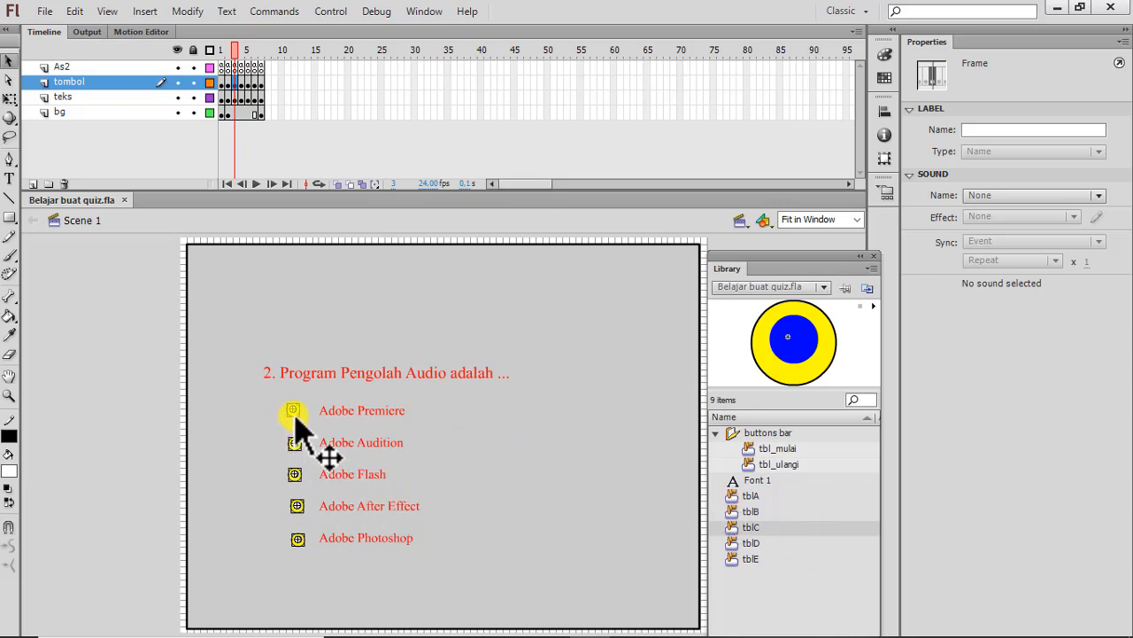
pyautogui.click(547, 450)
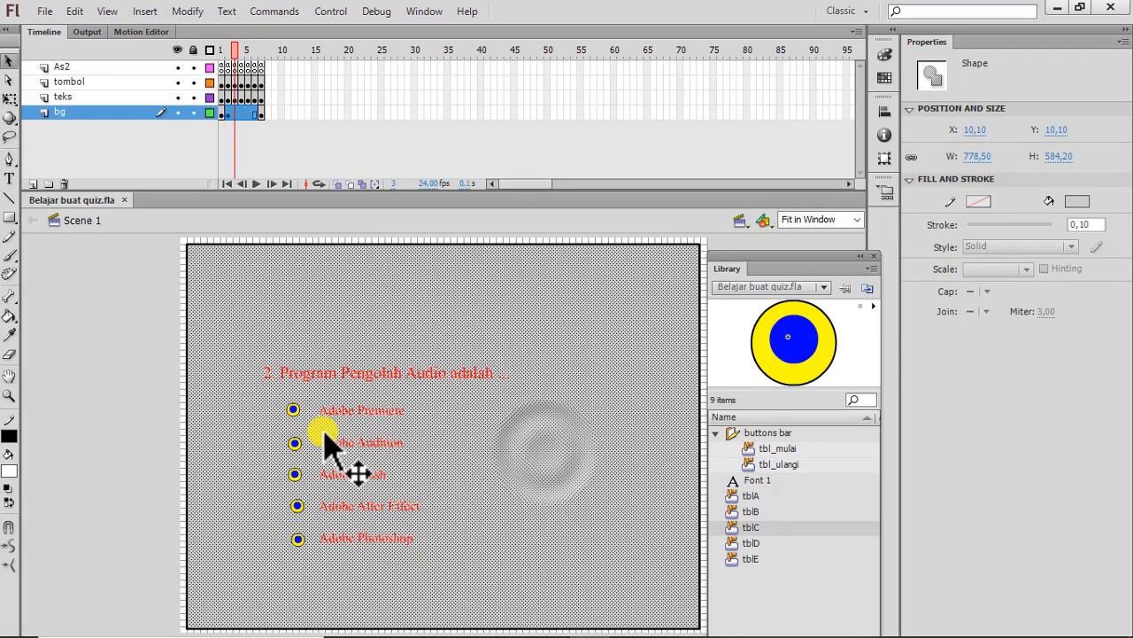
pyautogui.click(295, 415)
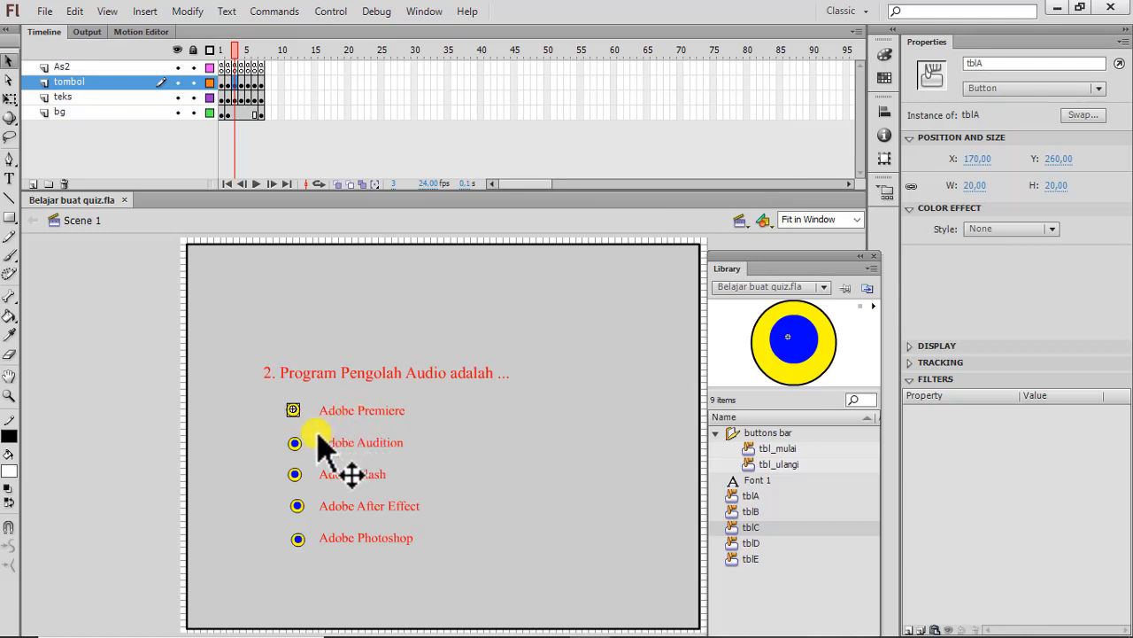
pyautogui.click(297, 443)
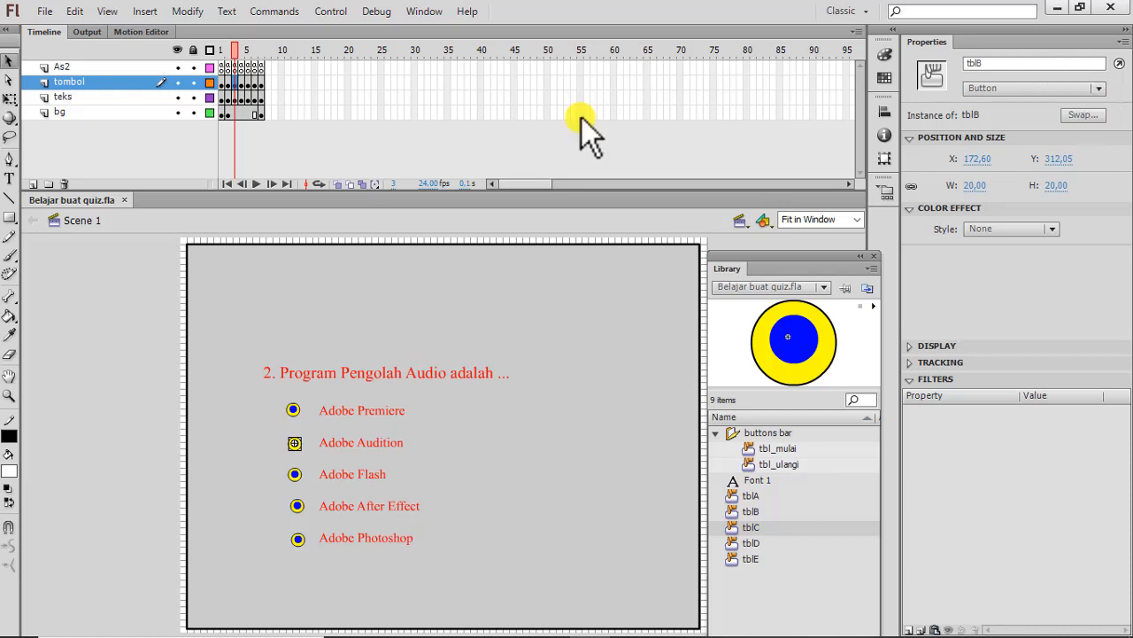
# Read the ActionScript that handles question 2's answers on frame 3 of the As2 layer, and close the code editor.
pyautogui.rightClick(237, 70)
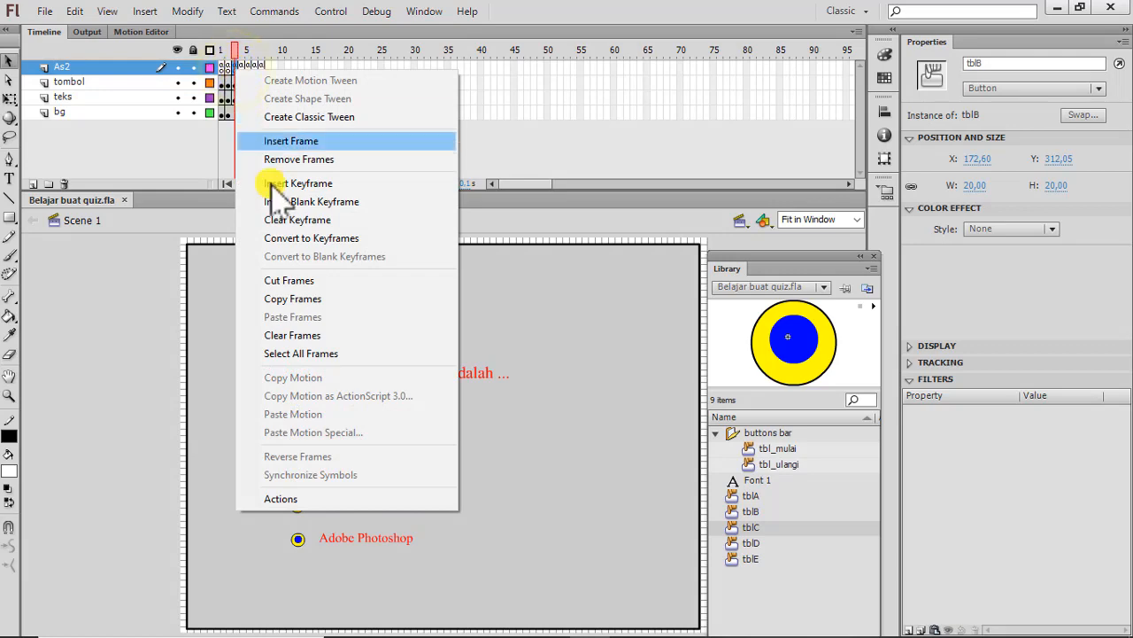
pyautogui.click(280, 499)
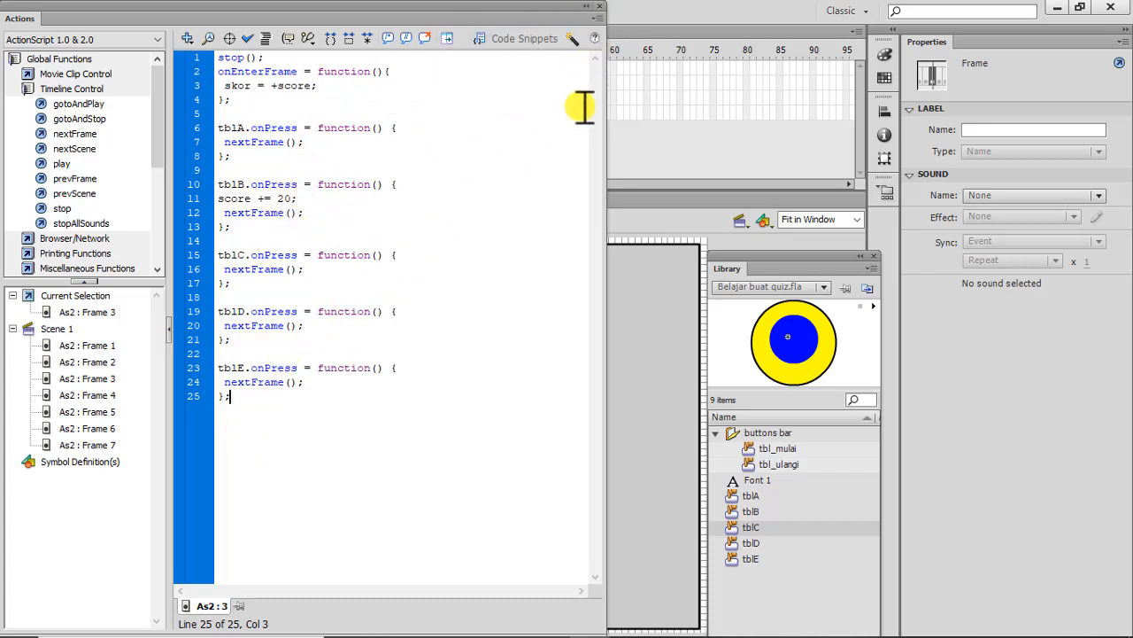
pyautogui.click(602, 8)
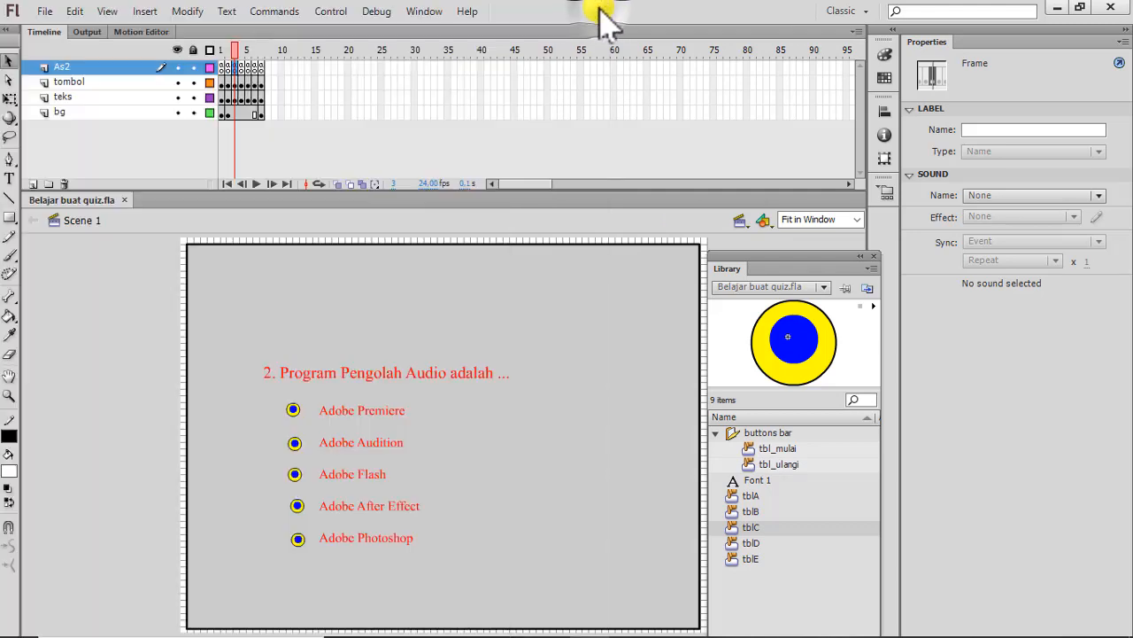
# Show question 3 on frame 4 and read its answer-handling ActionScript on the As2 layer, closing the code editor after reading.
pyautogui.click(247, 84)
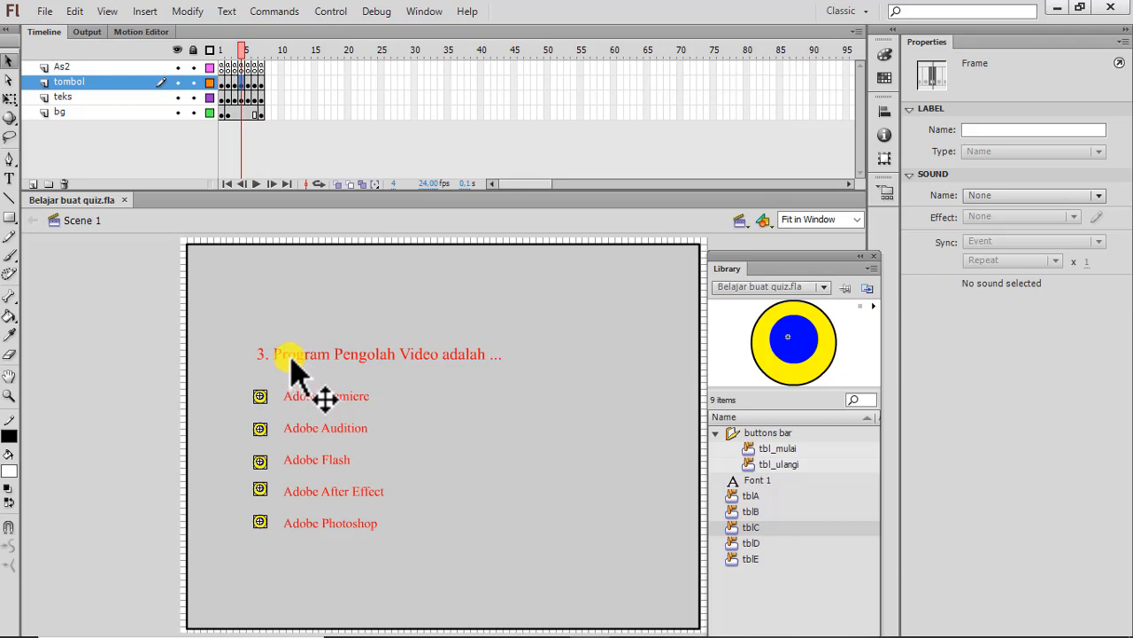
pyautogui.rightClick(245, 69)
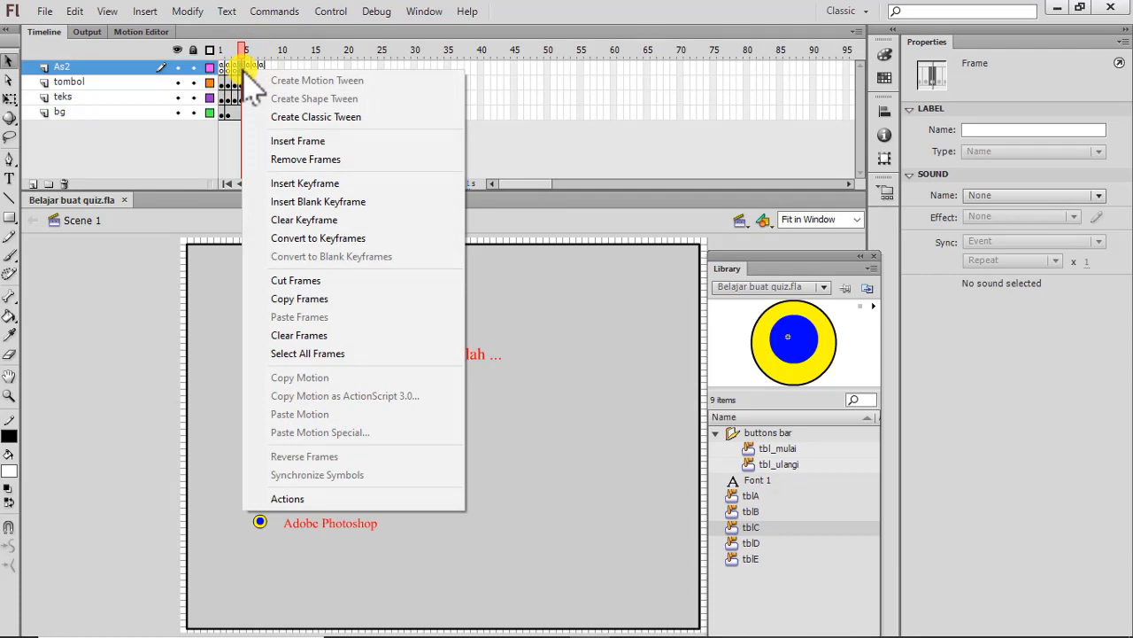
pyautogui.click(301, 500)
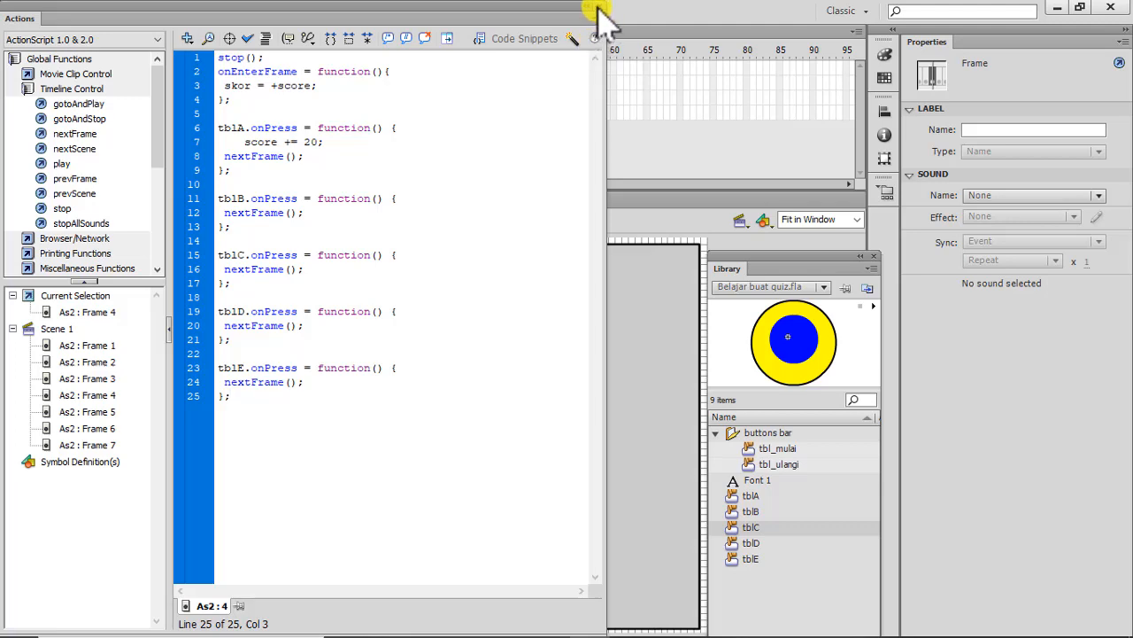
pyautogui.click(601, 8)
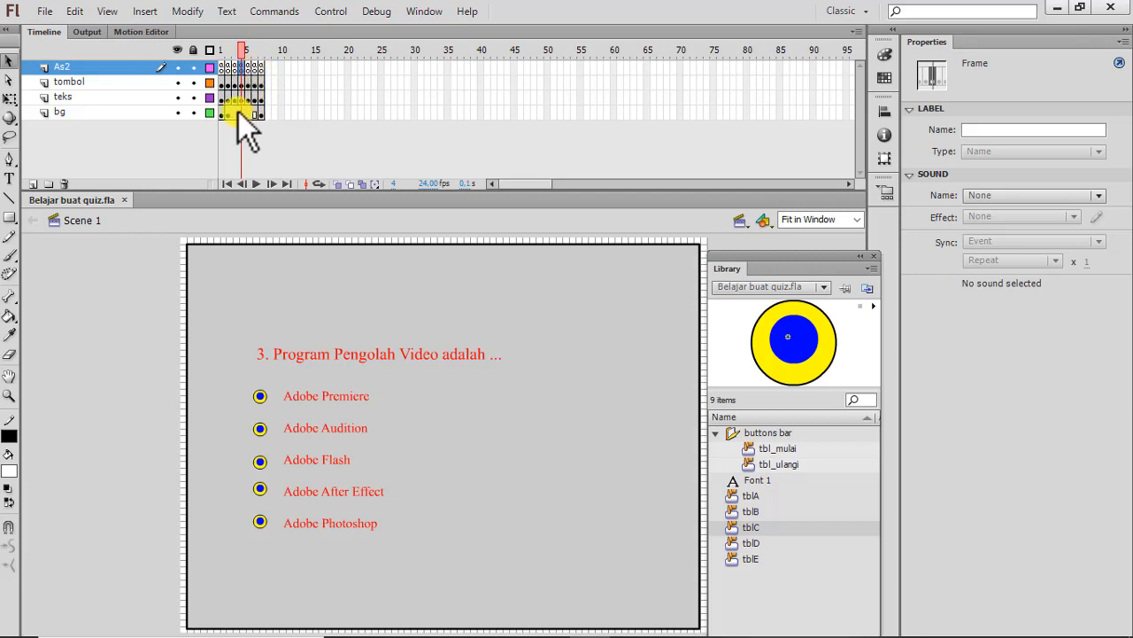
# Step through frames 5, 6 and 7 of the As2 layer to view questions 4 and 5 and the result page.
pyautogui.click(251, 76)
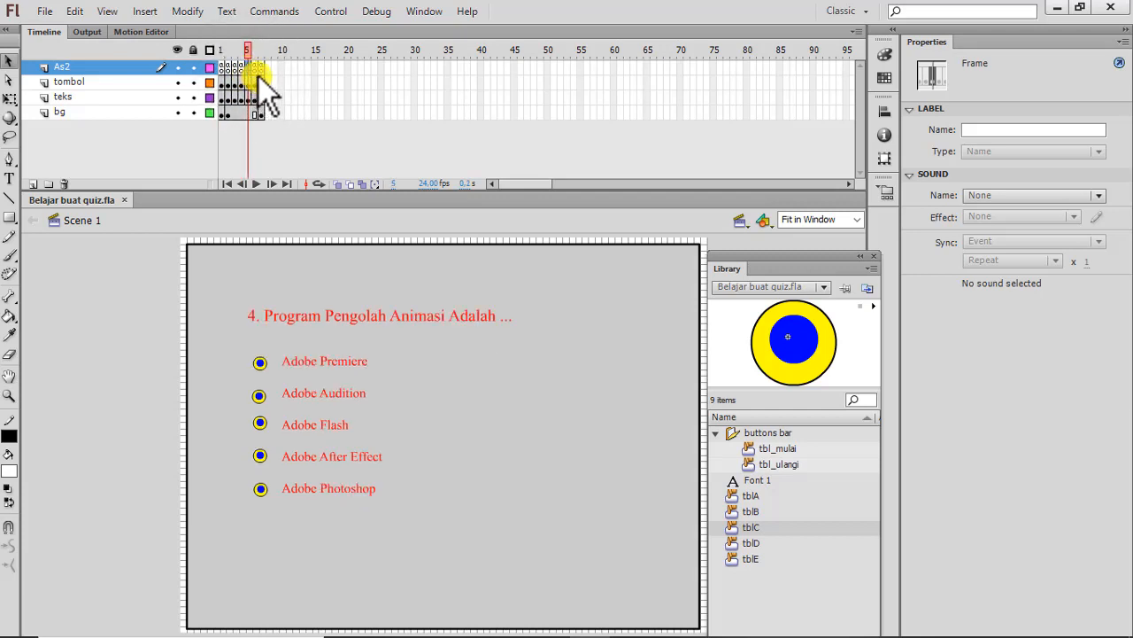
pyautogui.click(256, 70)
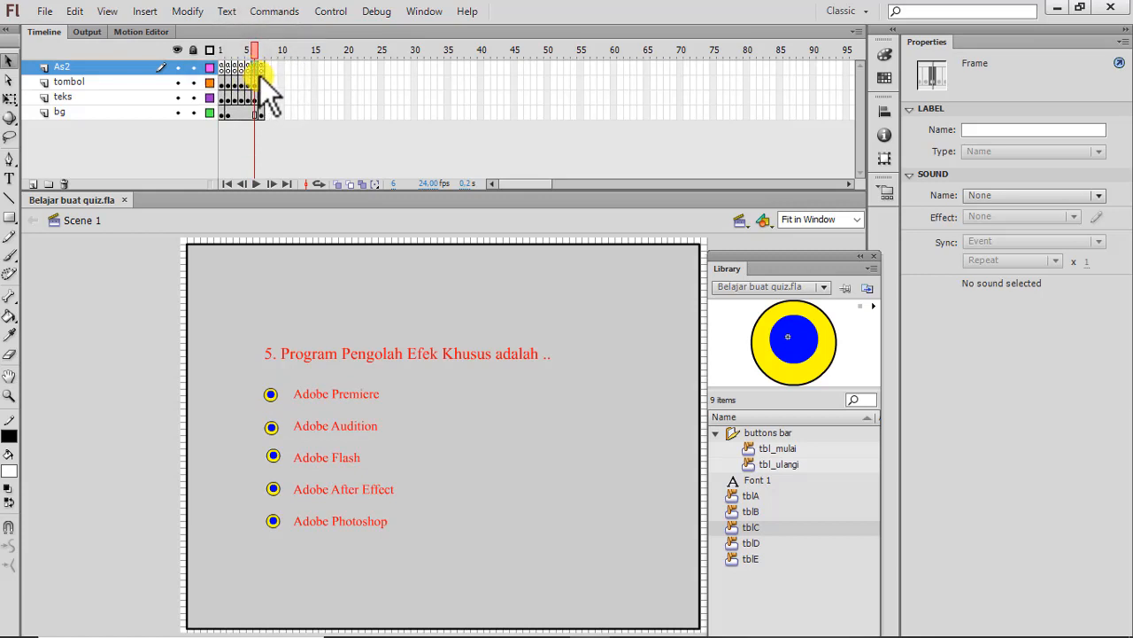
pyautogui.click(261, 68)
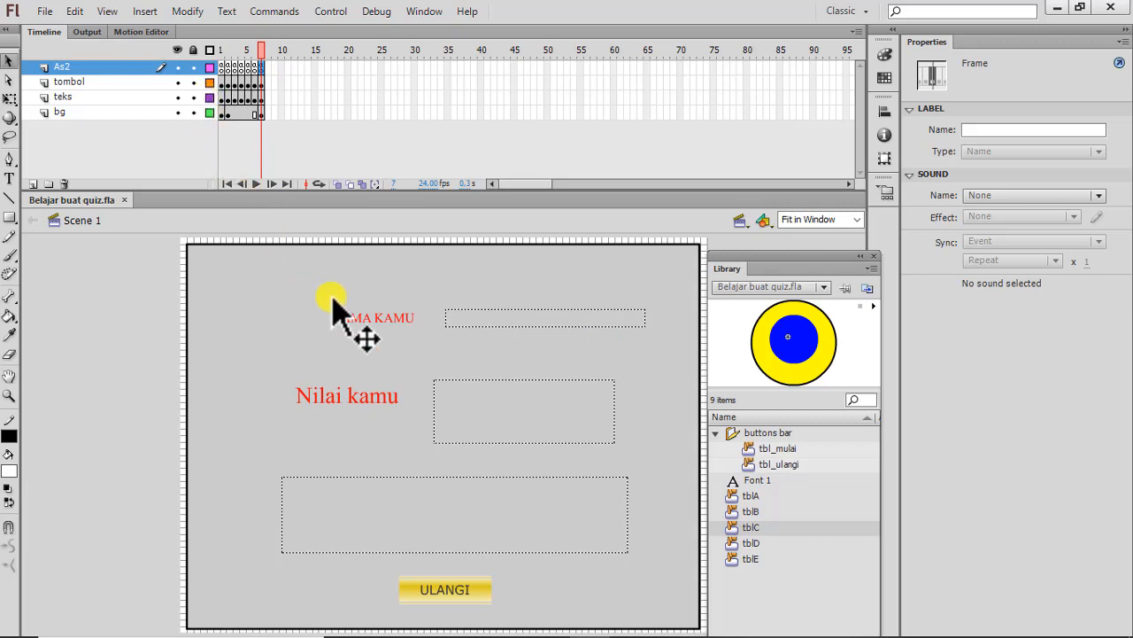
# Re-enter skor as the variable of the Nilai kamu score text field, and check the variable of the large text field below it.
pyautogui.click(526, 405)
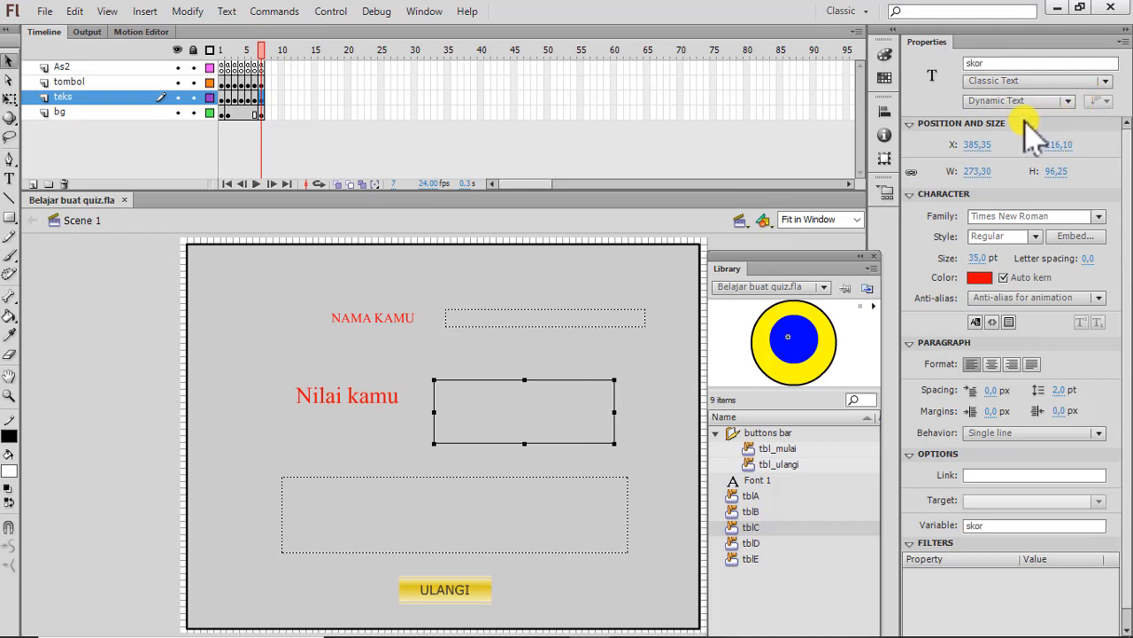
pyautogui.click(996, 530)
pyautogui.click(996, 529)
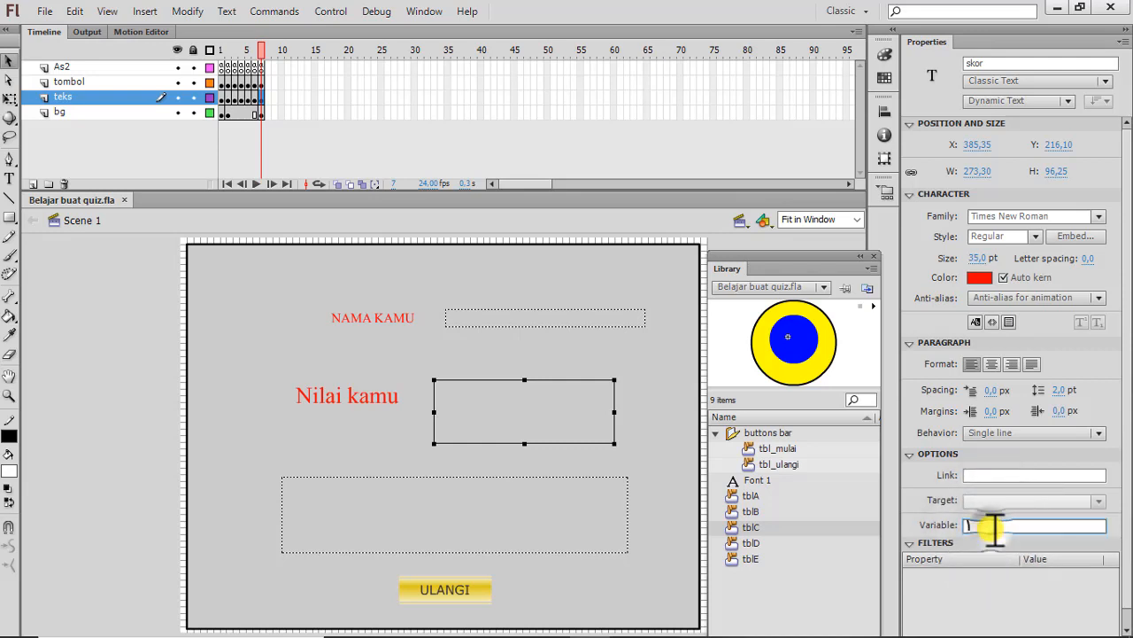
pyautogui.click(984, 586)
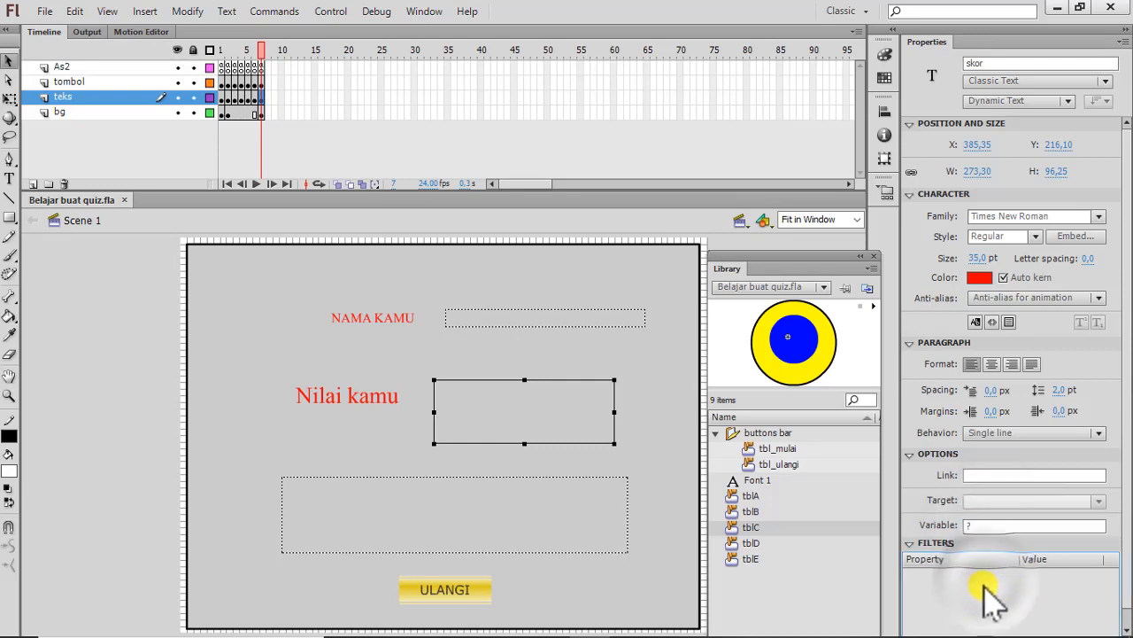
pyautogui.click(992, 527)
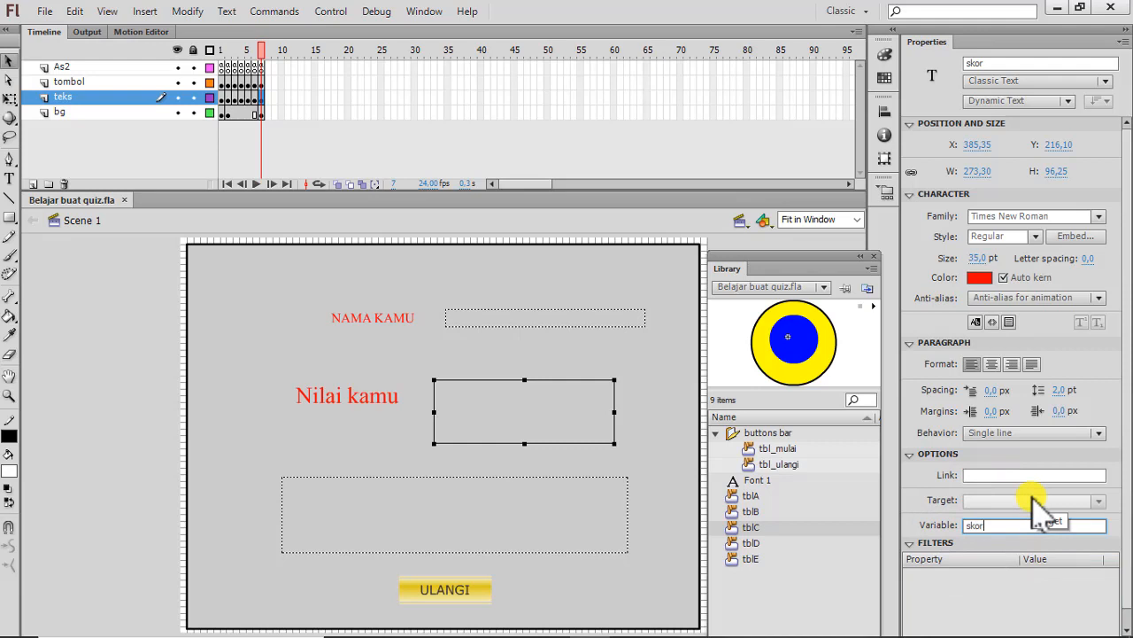
pyautogui.click(457, 508)
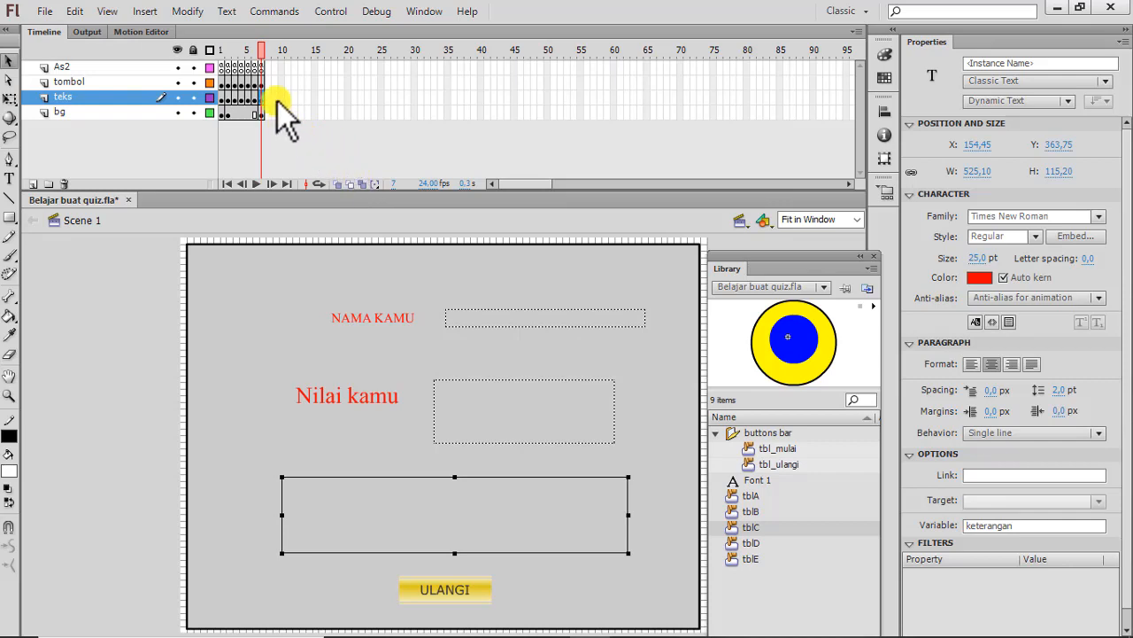
# Read the result page's ActionScript on frame 7 of the As2 layer, and close the code editor.
pyautogui.rightClick(265, 68)
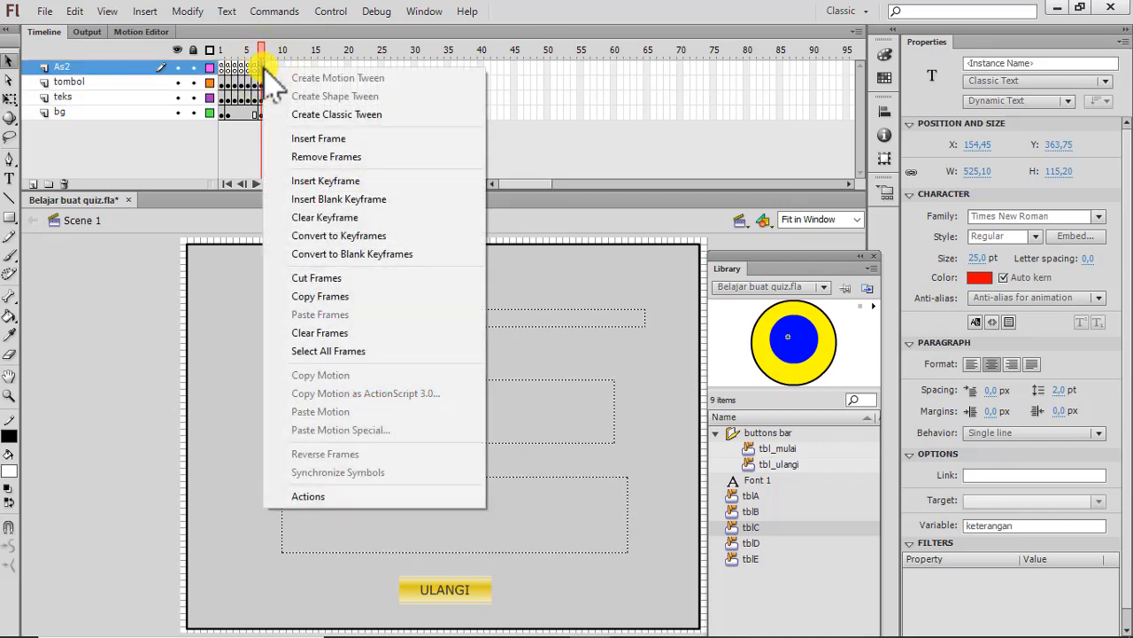
pyautogui.click(306, 496)
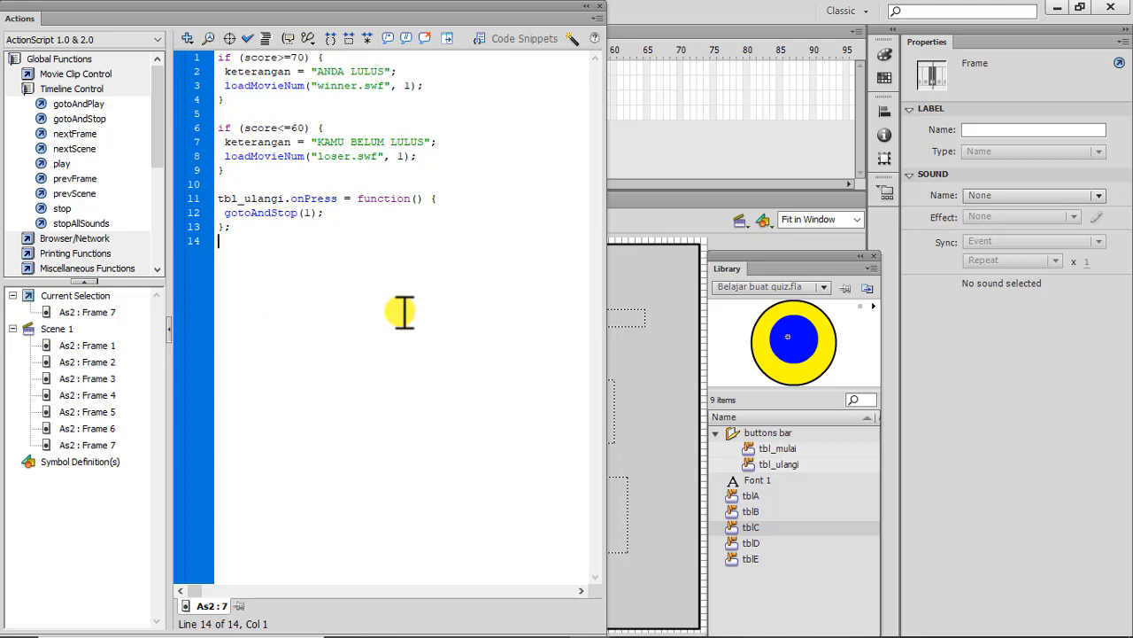
pyautogui.click(605, 10)
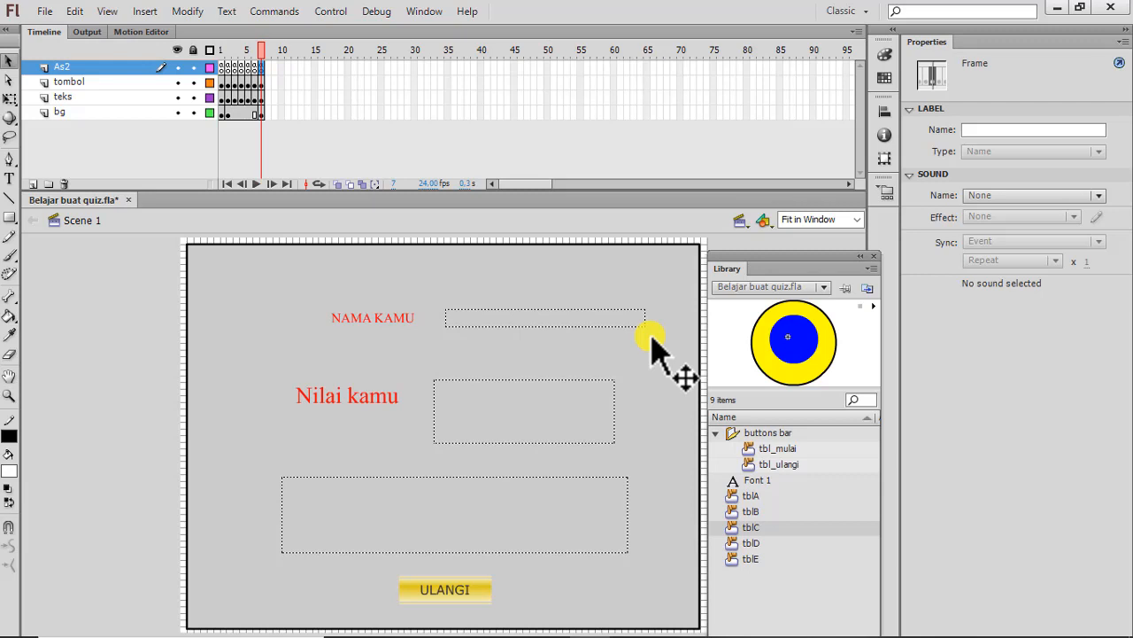
# Test the movie in a maximized window, enter the participant's name and start the quiz.
pyautogui.hotkey('ctrl', 'Return')
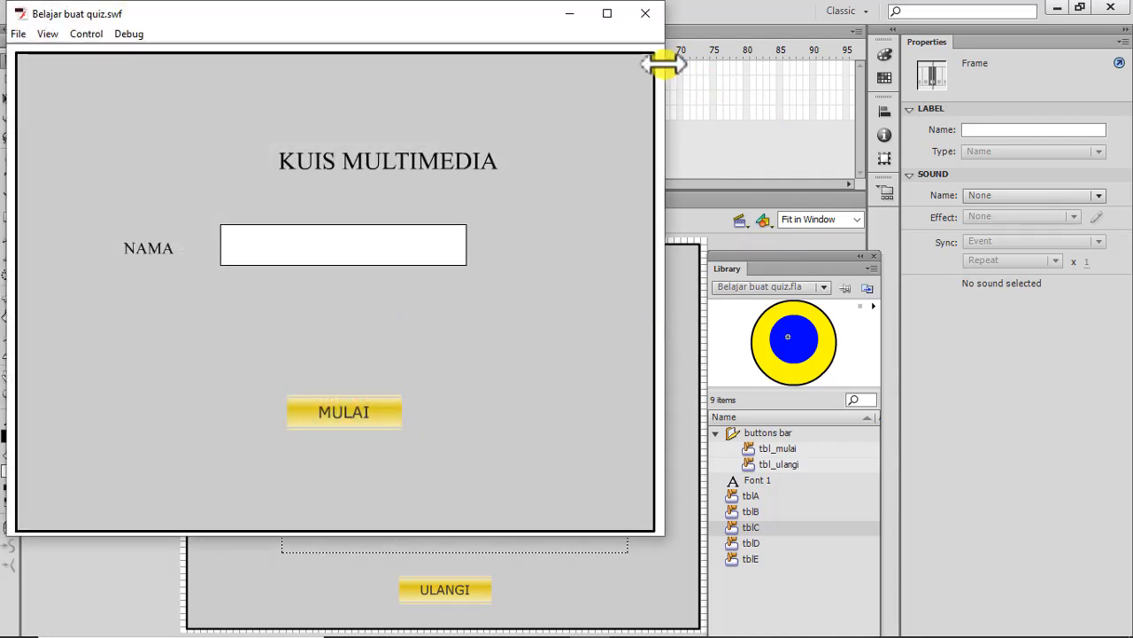
pyautogui.click(609, 15)
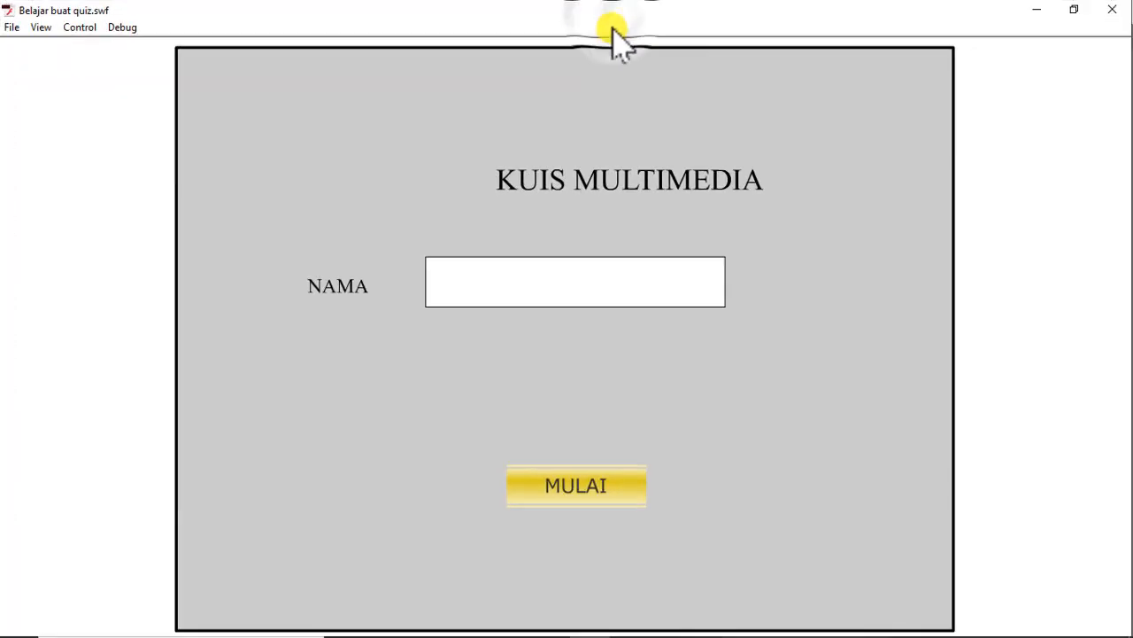
pyautogui.click(539, 276)
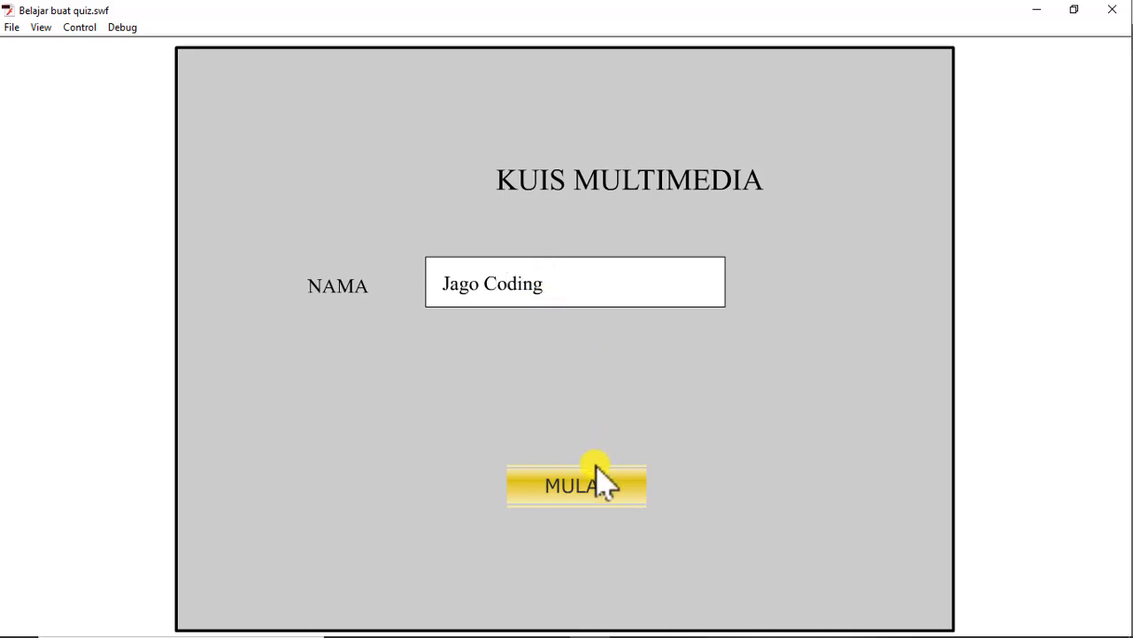
pyautogui.click(584, 491)
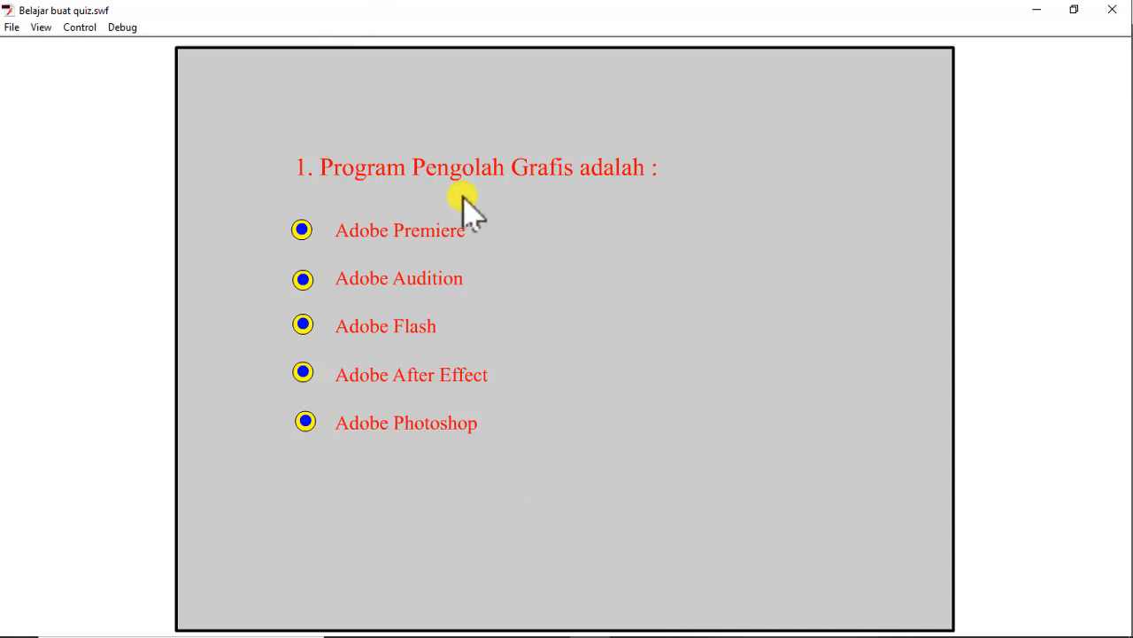
# Answer the five questions in order with Adobe Audition, Adobe Premiere, Adobe After Effect, Adobe Flash and Adobe After Effect.
pyautogui.click(304, 281)
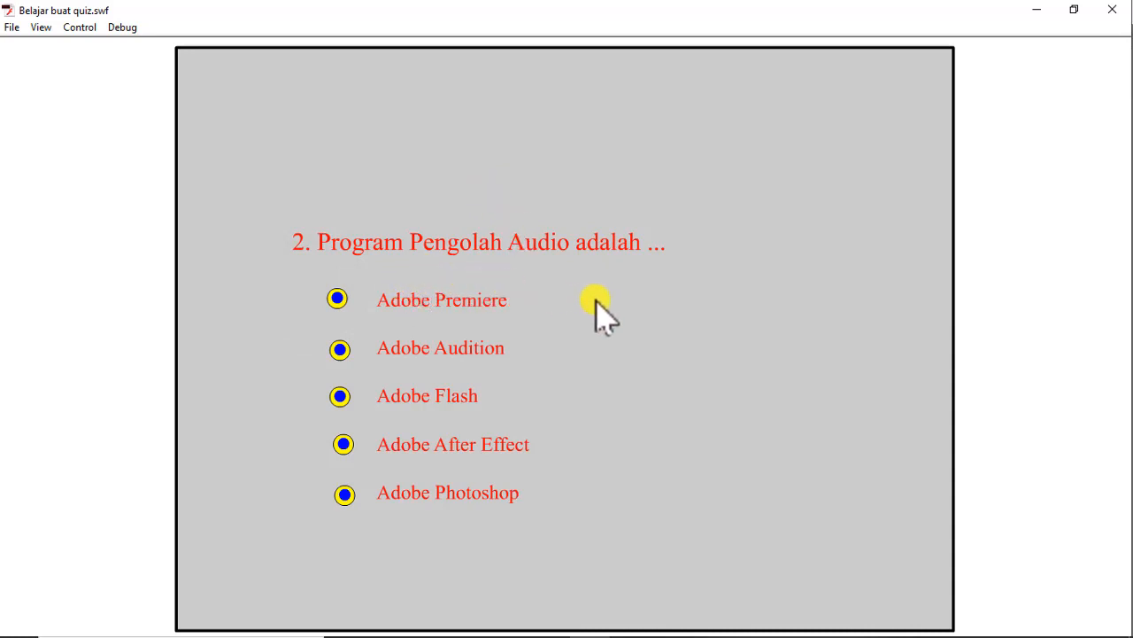
pyautogui.click(335, 301)
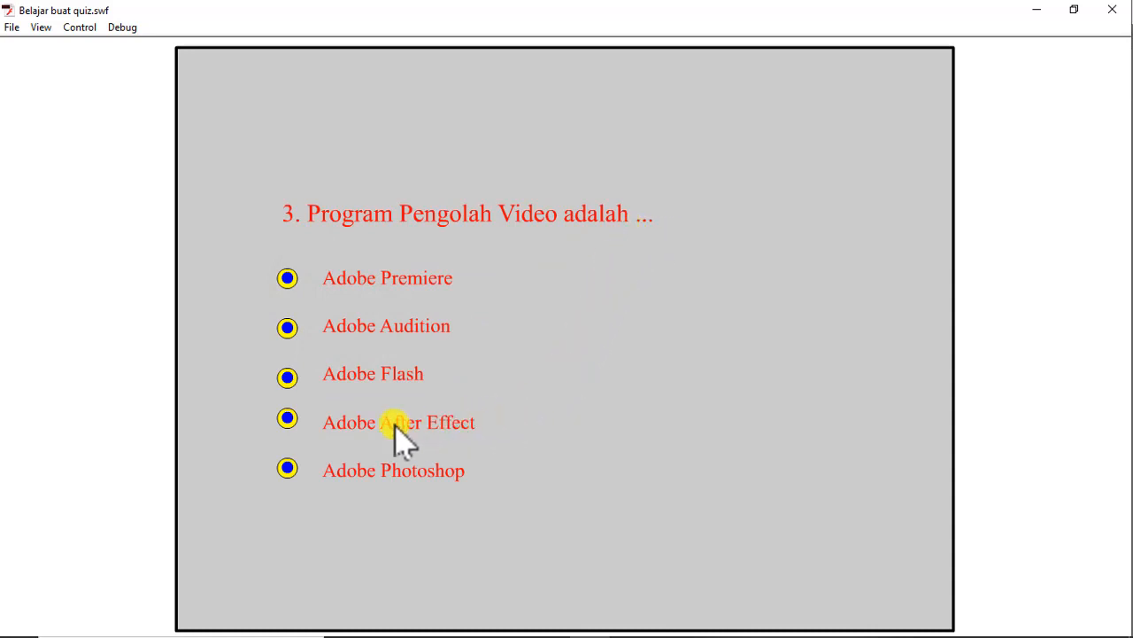
pyautogui.click(287, 420)
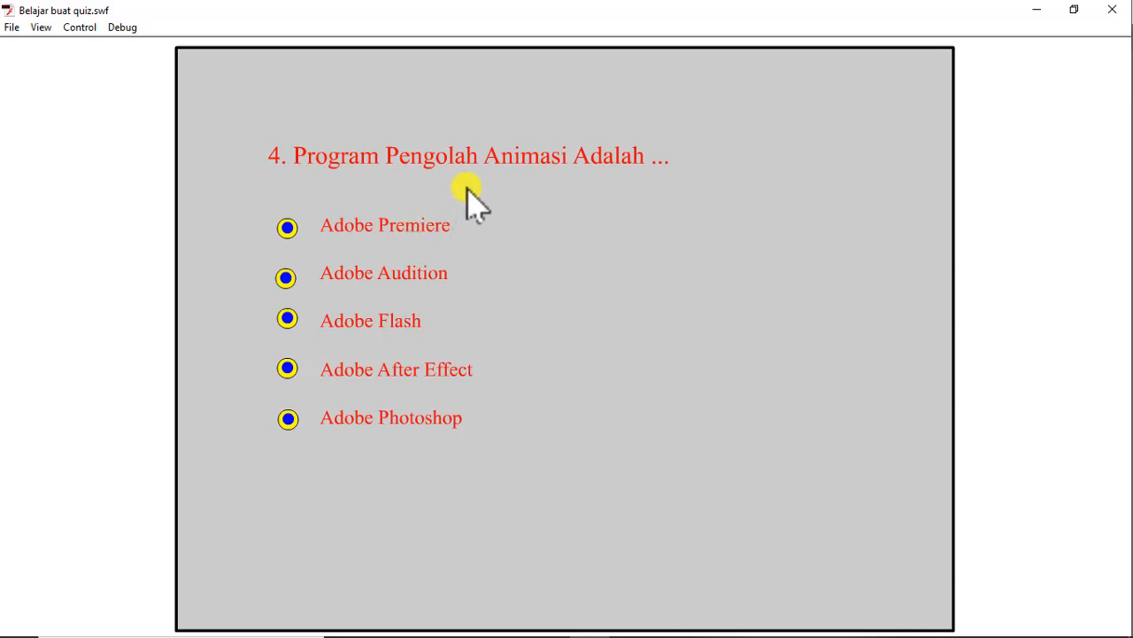
pyautogui.click(287, 318)
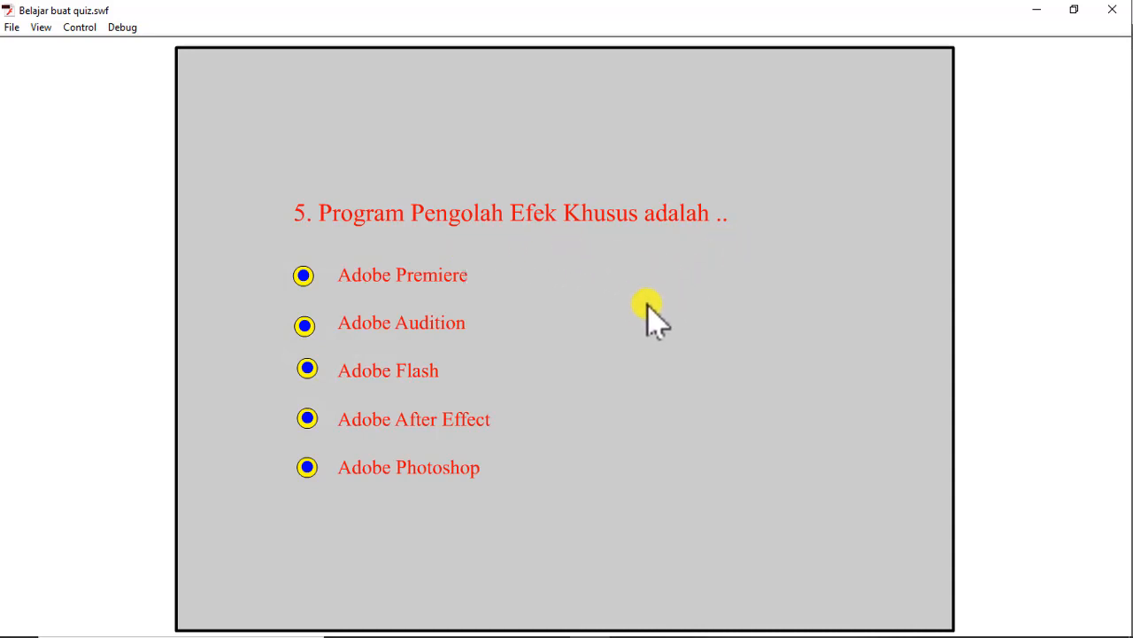
pyautogui.click(308, 420)
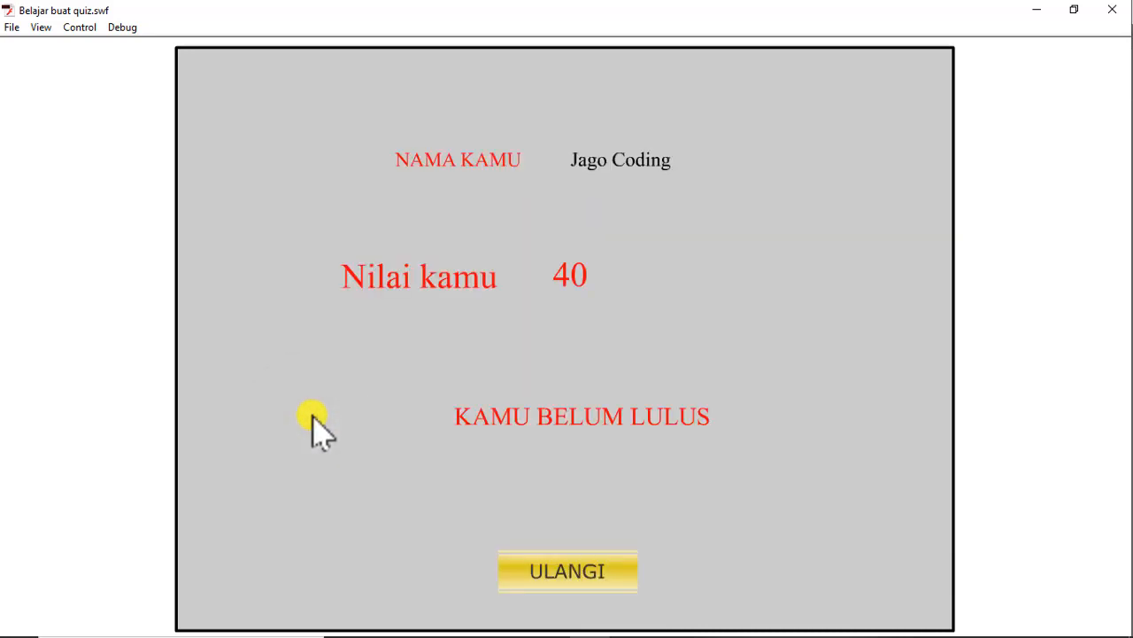
# Review the quiz result, return to the opening page with ULANGI and close the test window.
pyautogui.click(564, 301)
pyautogui.click(589, 573)
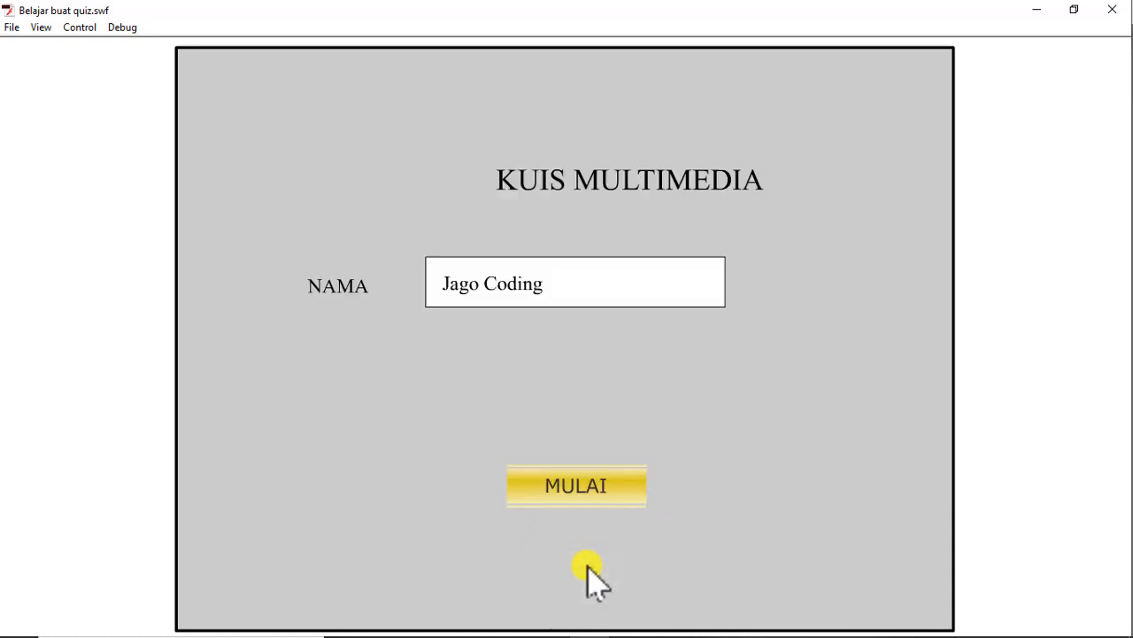
pyautogui.click(1115, 10)
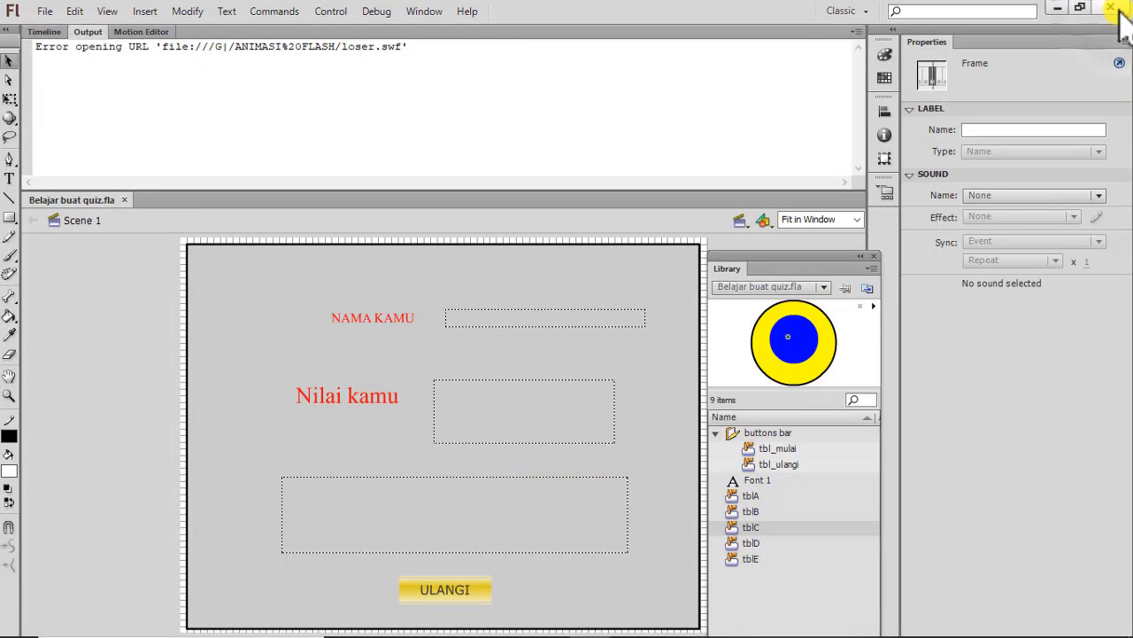